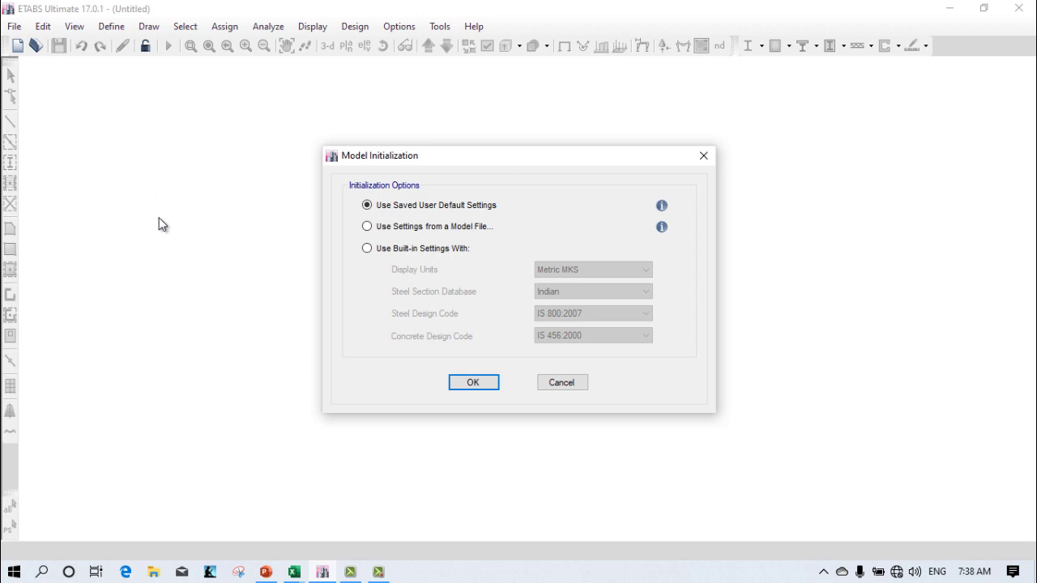
- Initialize the model with the built-in settings and define 2 X and 2 Y grid lines spaced 6 m in X and 6.3 m in Y
click(436, 248)
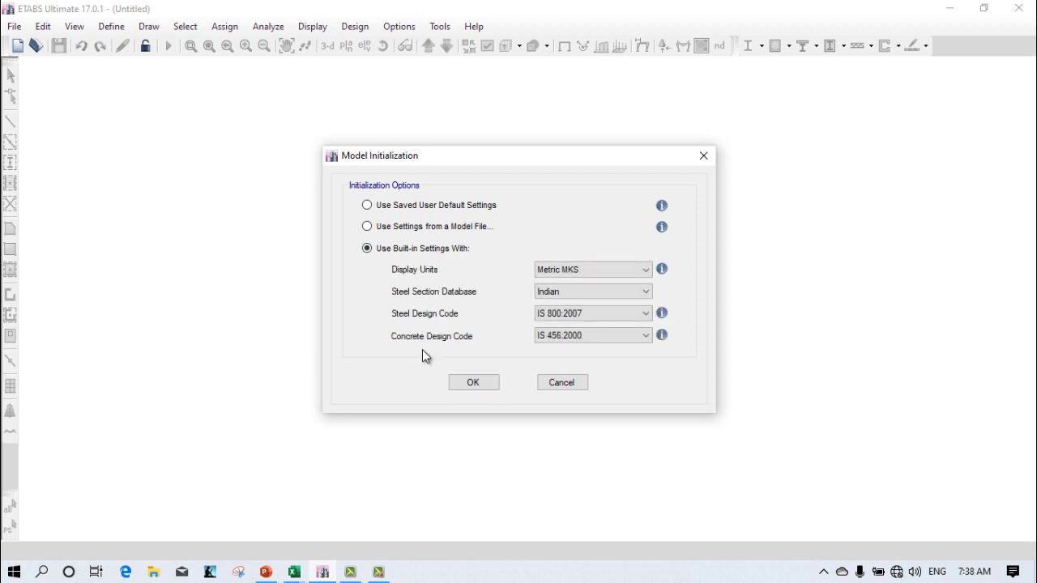
click(493, 382)
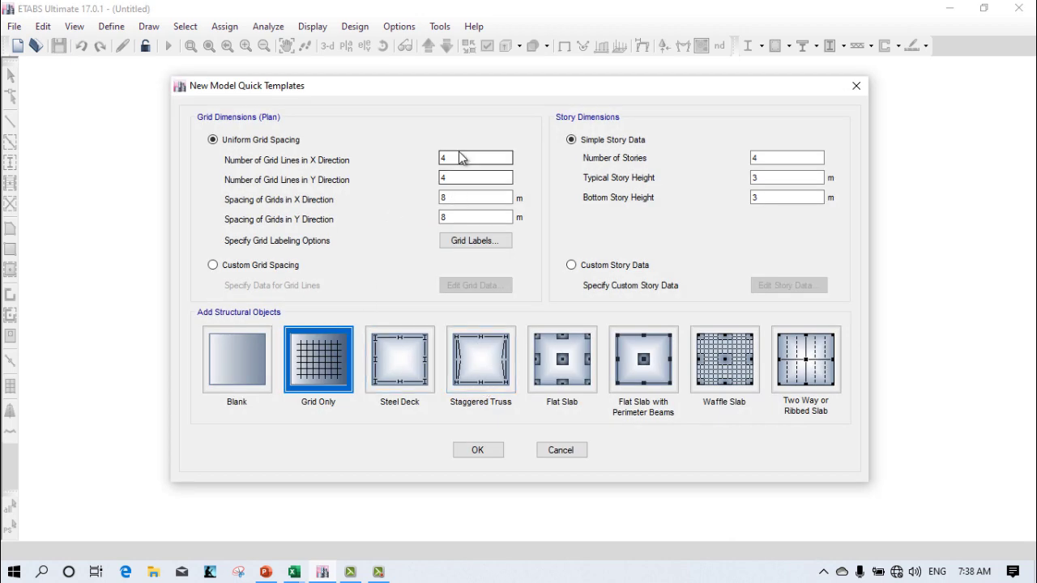
click(443, 160)
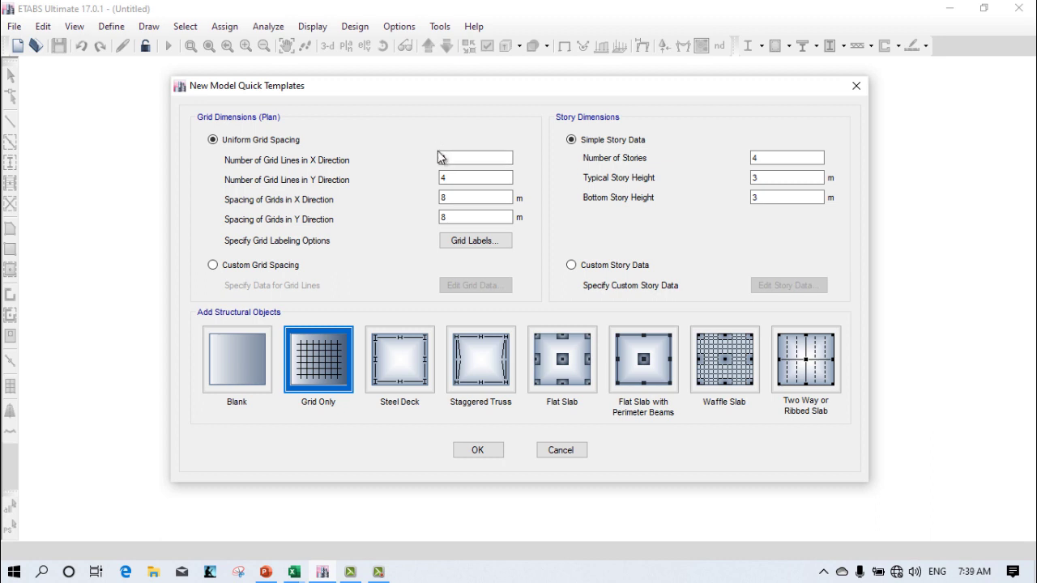
drag(459, 158, 412, 159)
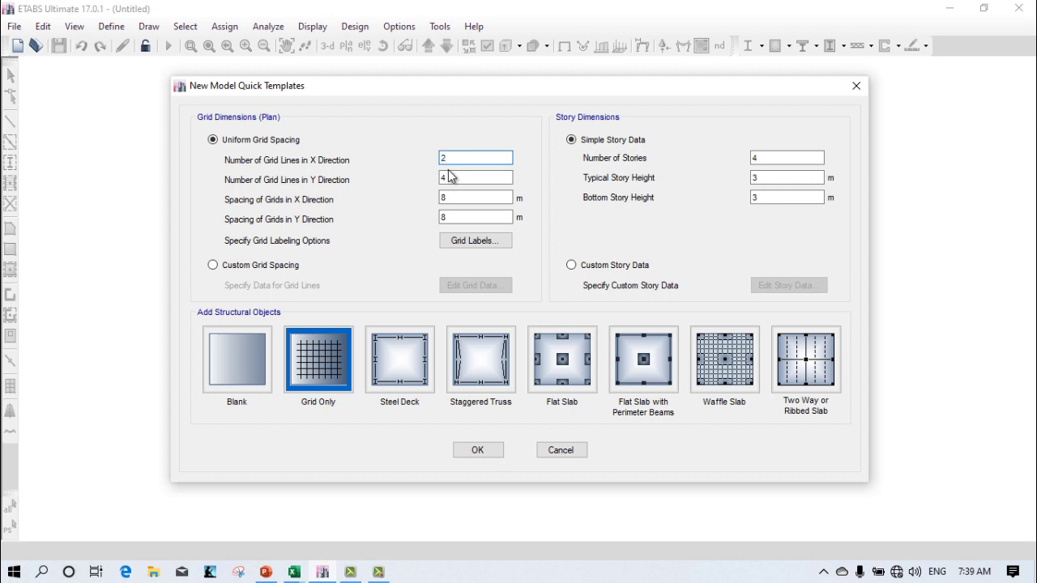
drag(453, 177, 420, 183)
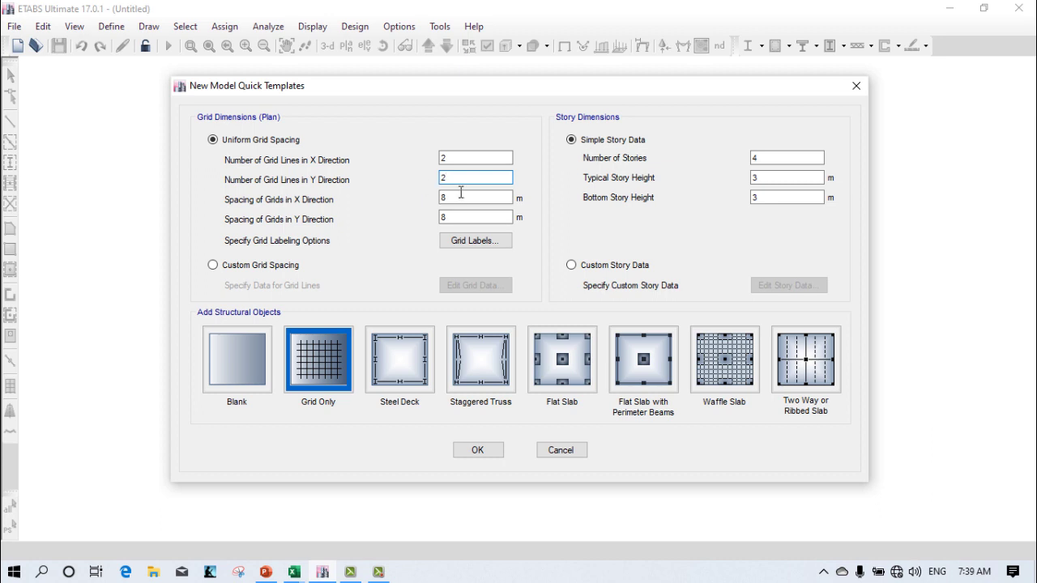
drag(463, 196, 423, 197)
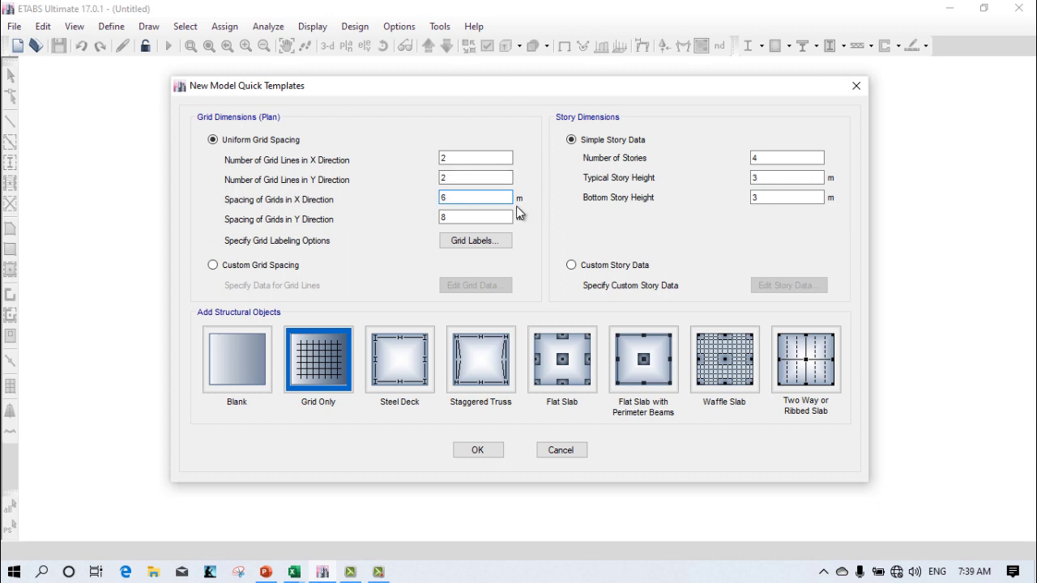
drag(462, 219, 384, 235)
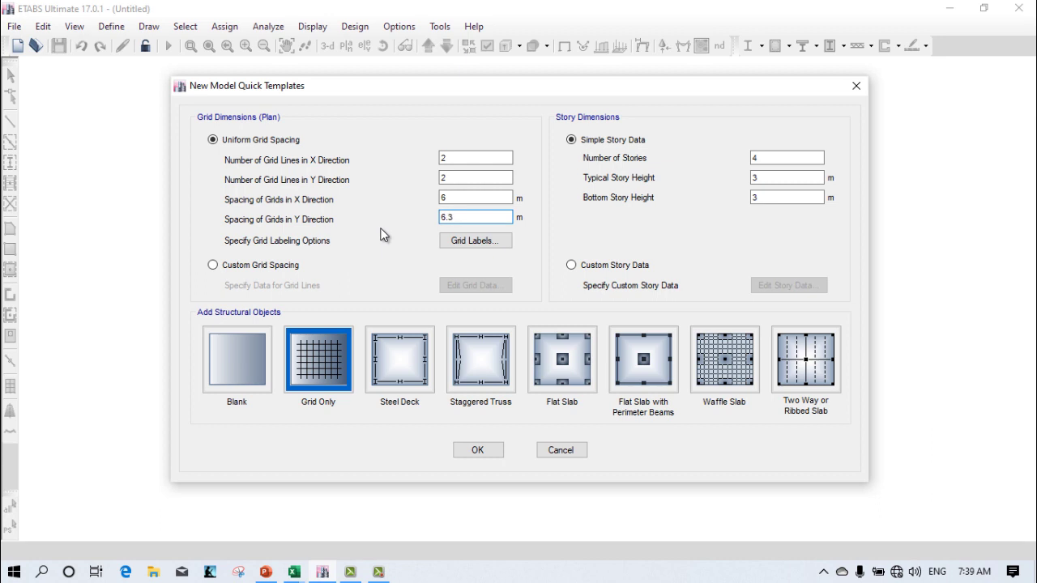
- Set the number of stories to 2 and create the grid-only model
drag(762, 159, 696, 162)
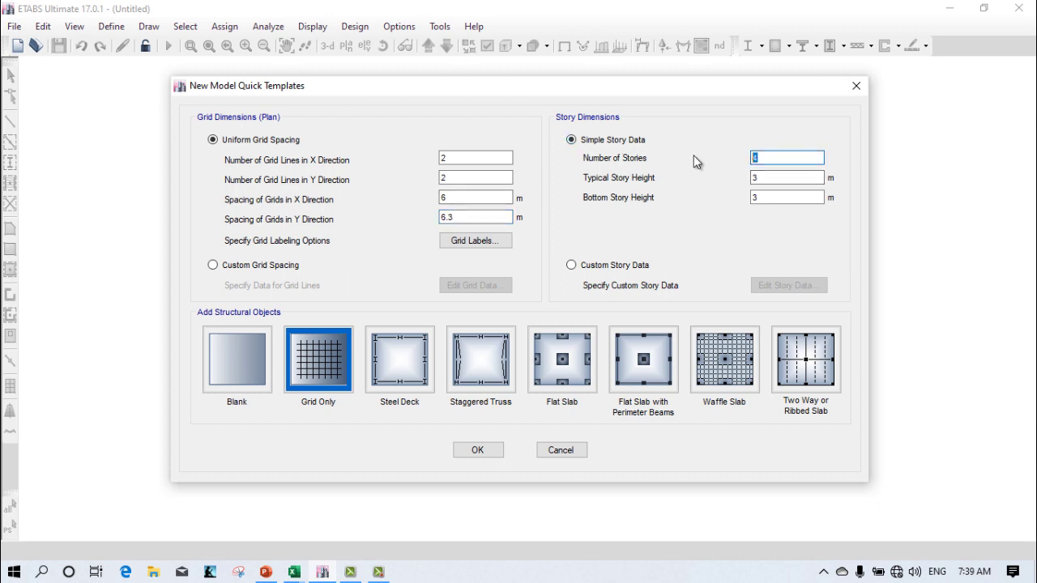
text(2)
click(478, 450)
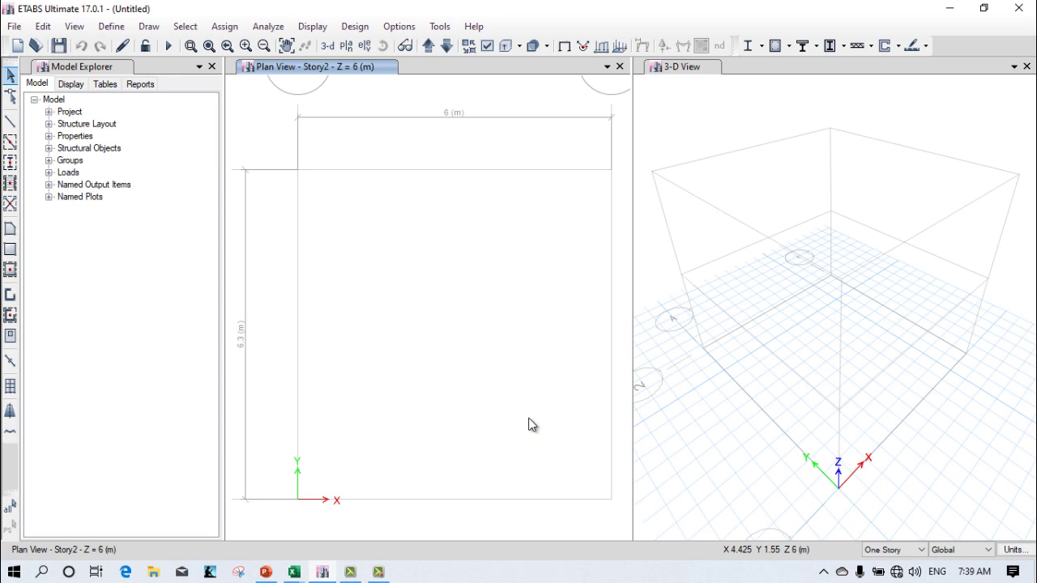
click(746, 444)
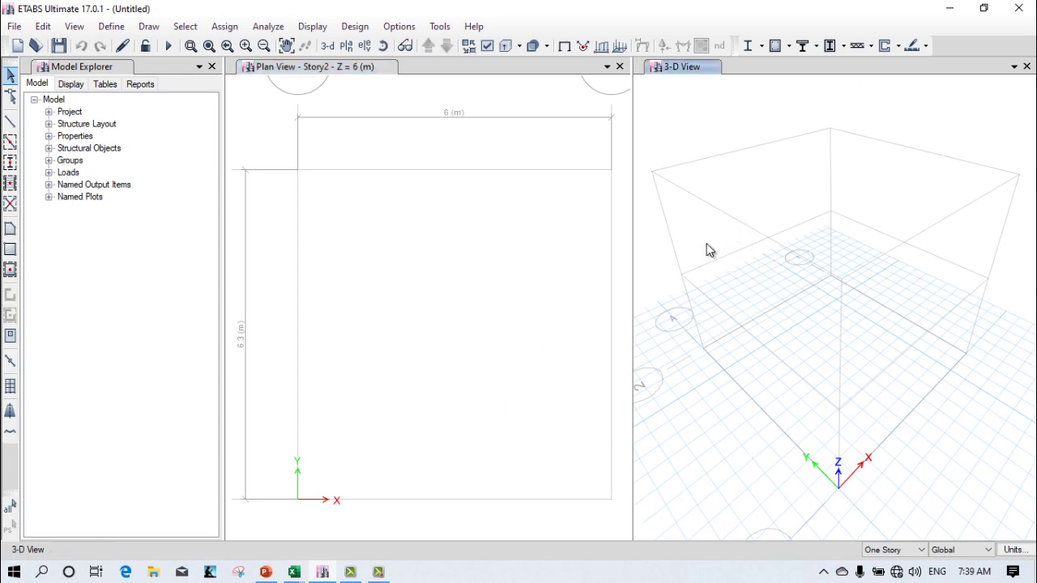
click(434, 348)
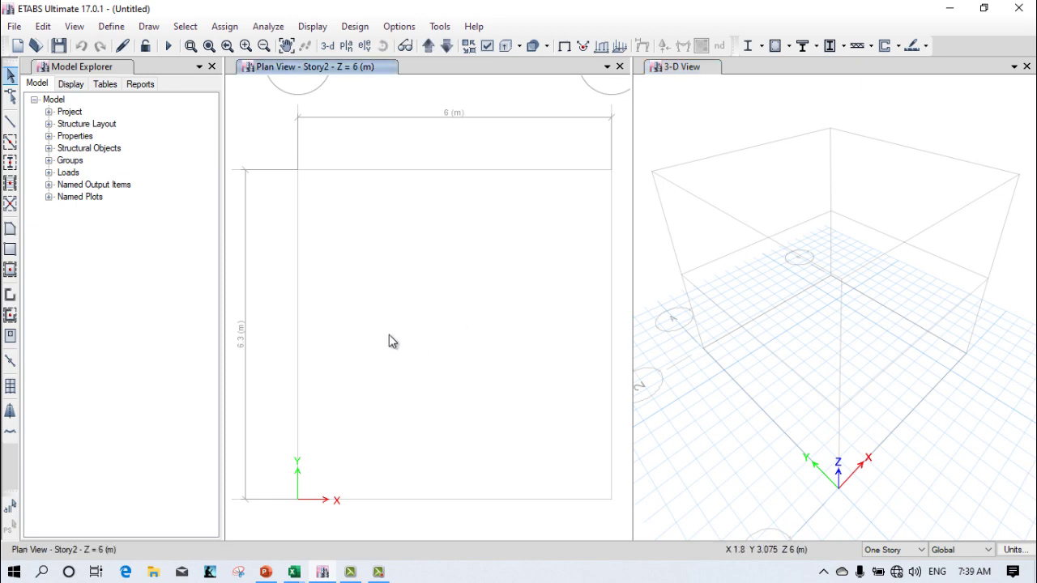
scroll(388, 334, down, 3)
scroll(357, 300, up, 3)
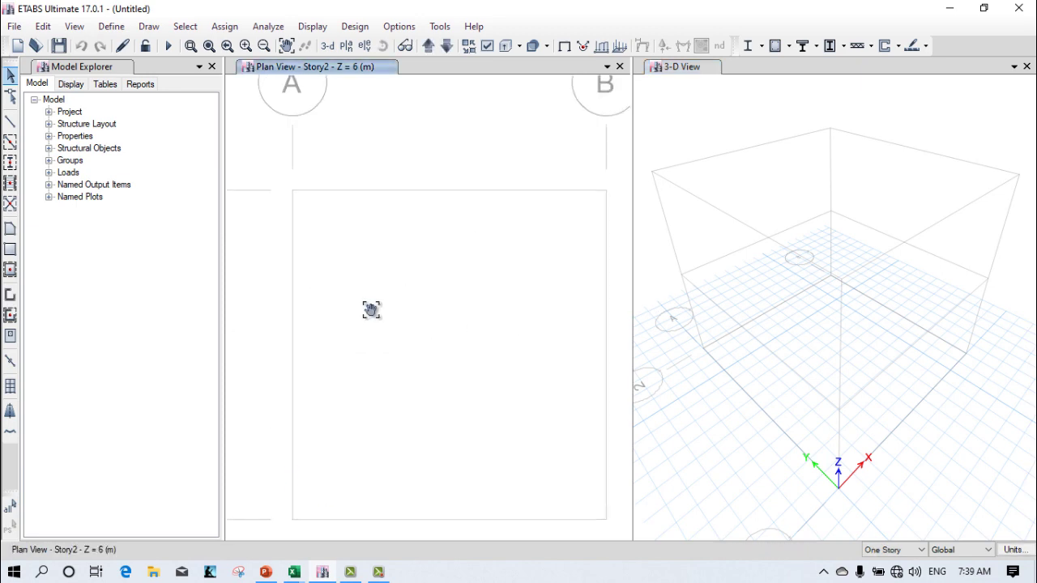
scroll(365, 305, down, 2)
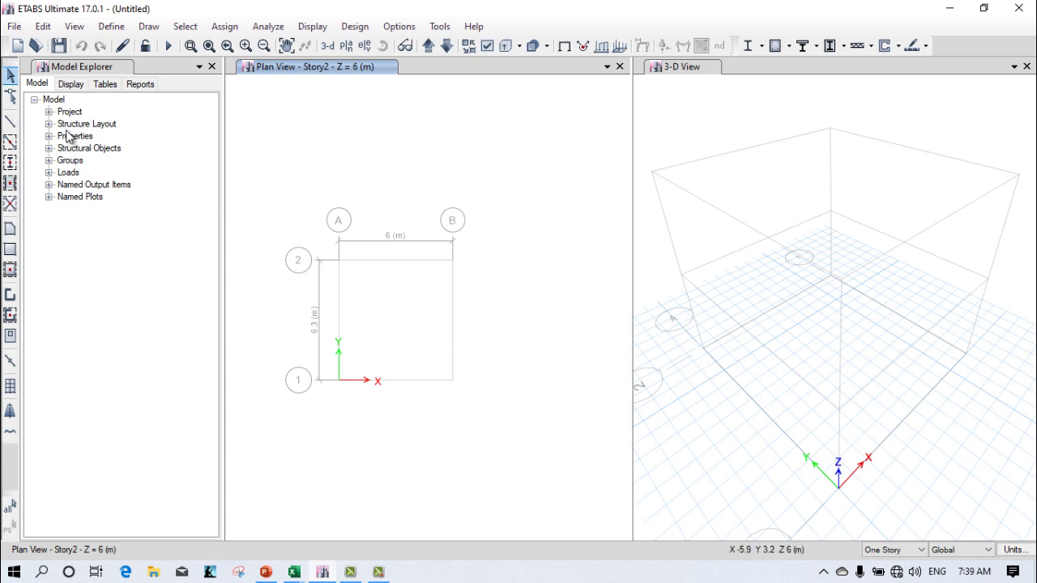
- Expand the project design preferences and the story list in the model tree to review them
click(49, 112)
click(63, 136)
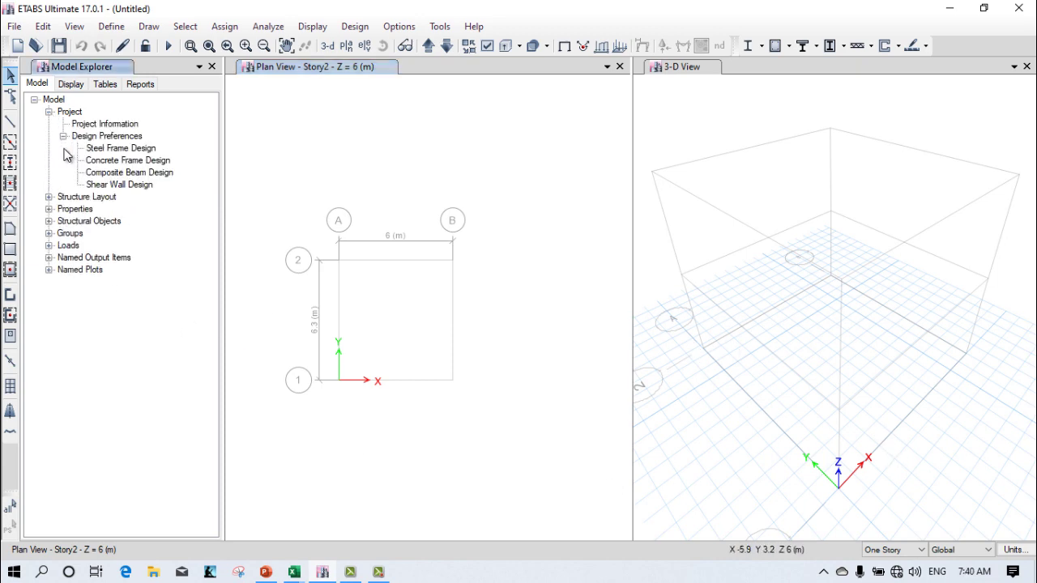
click(48, 197)
click(63, 209)
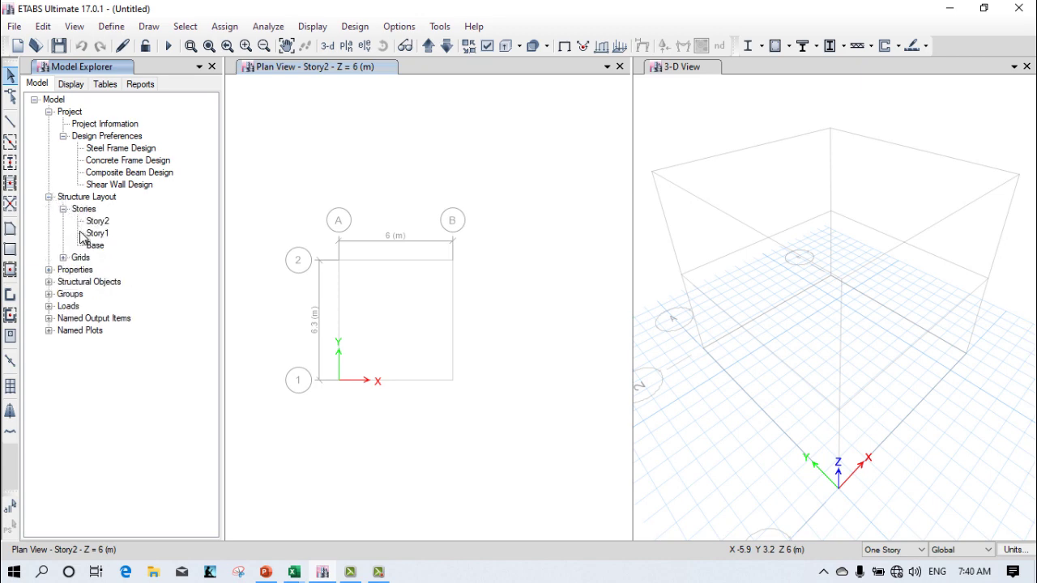
- Add a new concrete material of grade M30 from the India region using the Indian standard, keeping its default properties
click(50, 269)
click(93, 283)
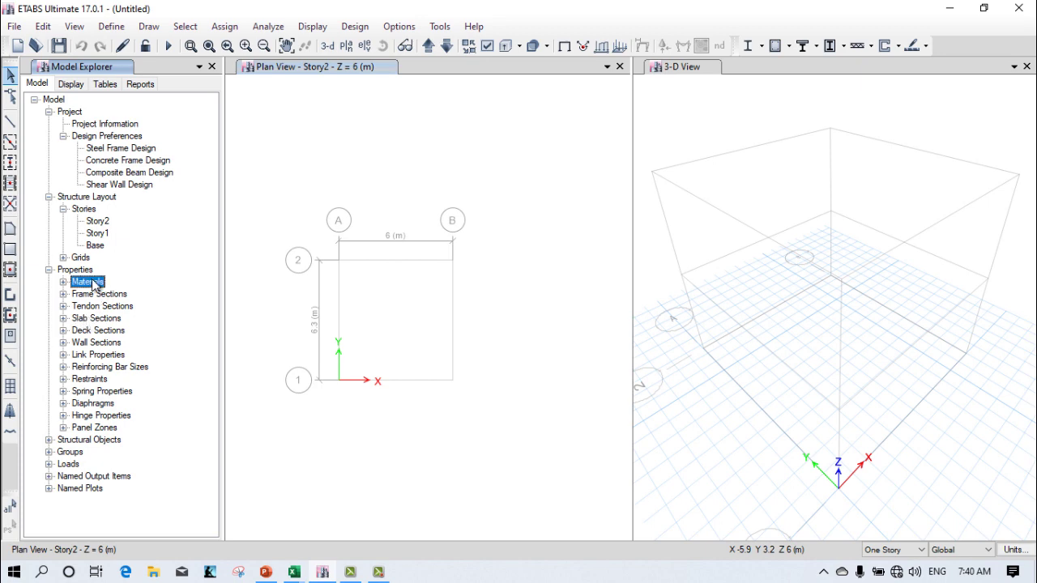
right_click(93, 283)
click(142, 290)
click(493, 243)
click(480, 271)
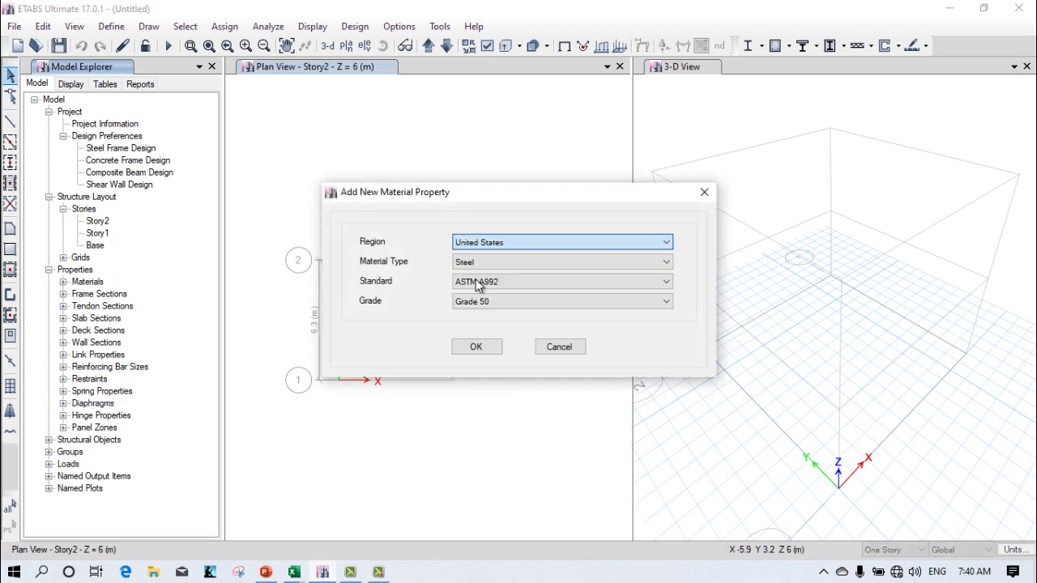
click(478, 261)
click(482, 282)
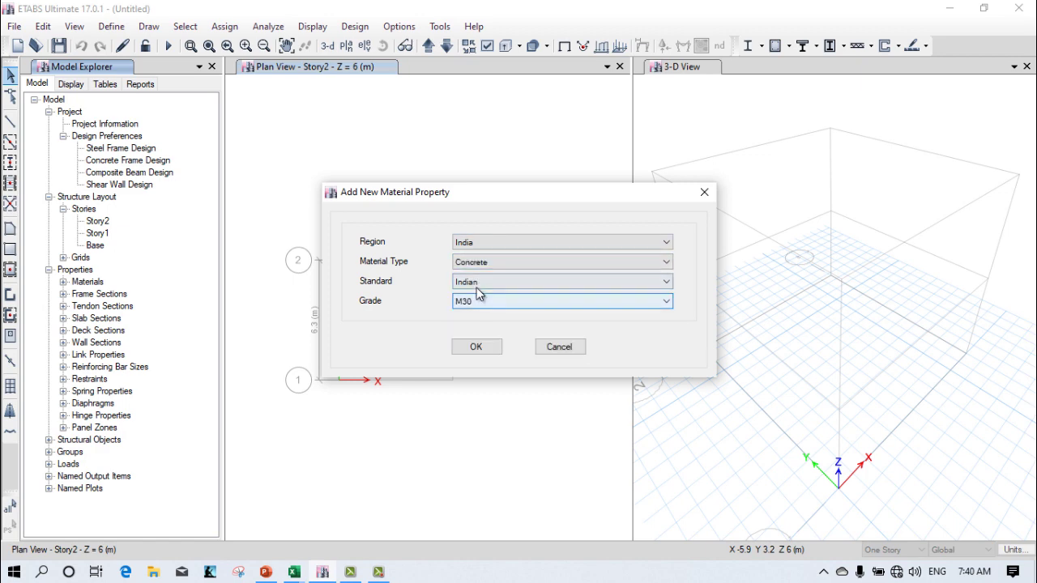
click(477, 347)
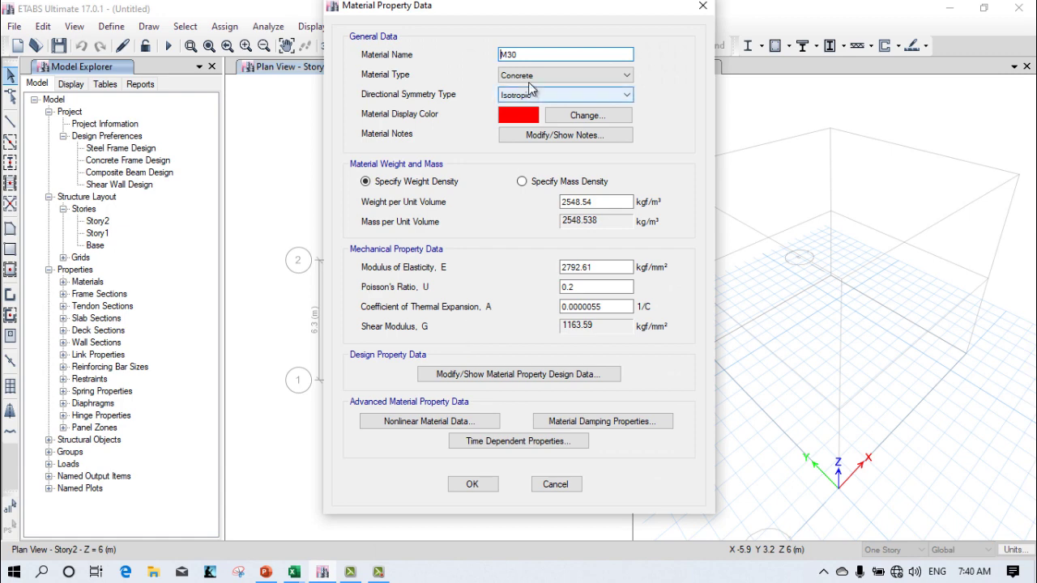
click(475, 484)
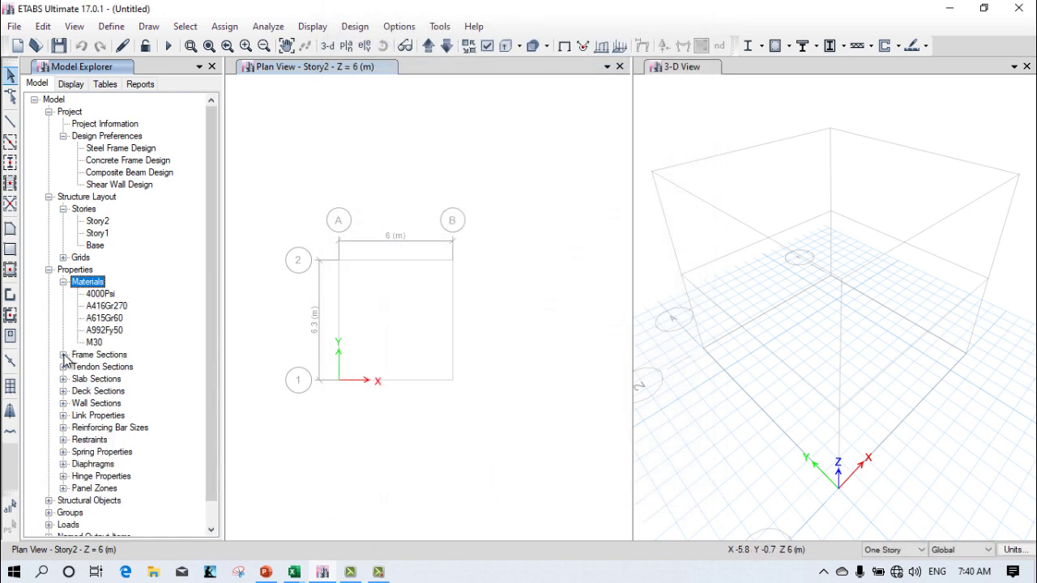
- Start a new concrete rectangular frame section named col230x300 and assign it the M30 material
click(63, 355)
click(111, 357)
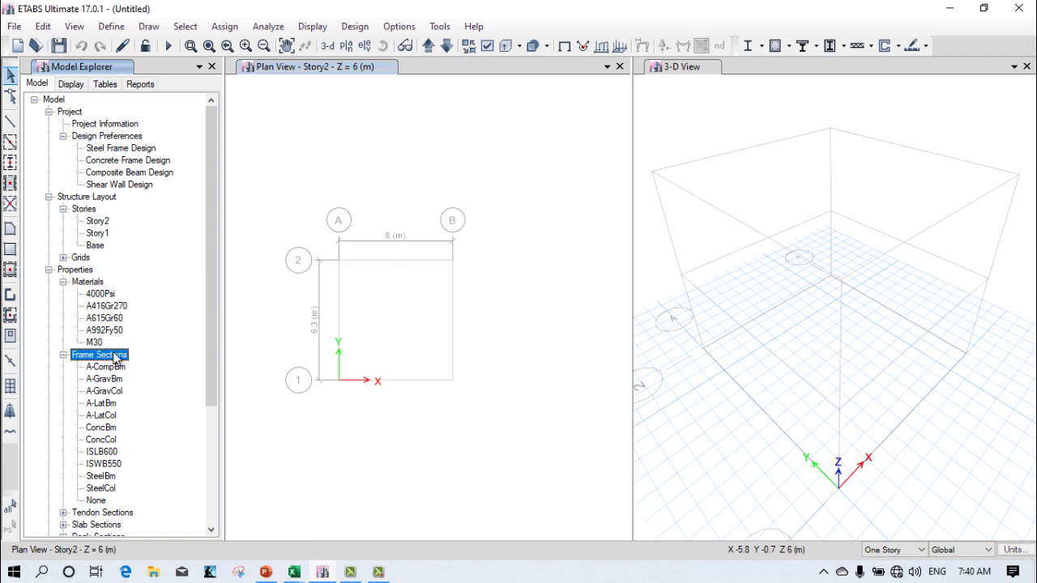
right_click(114, 360)
click(180, 361)
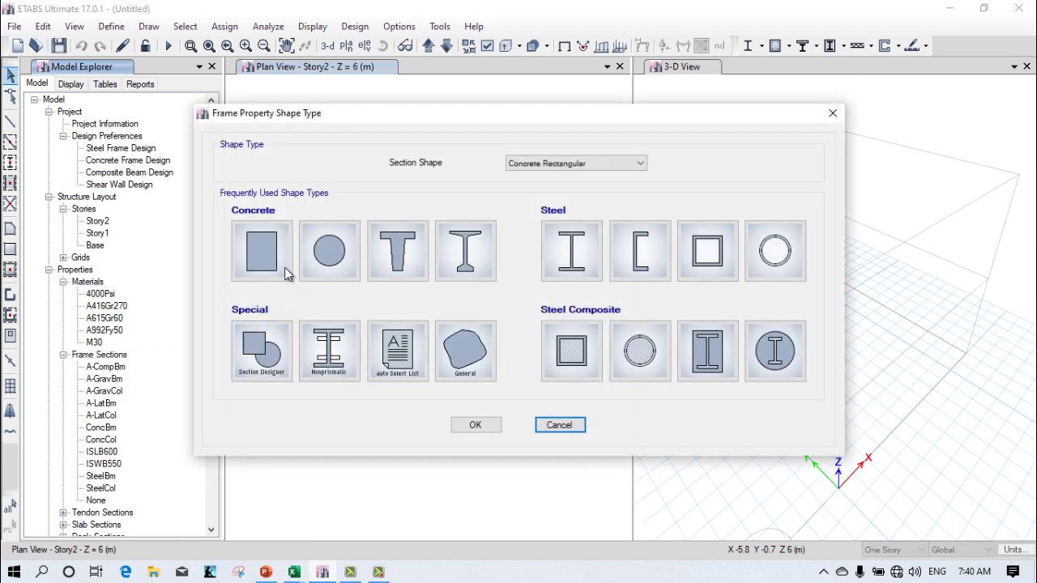
click(261, 259)
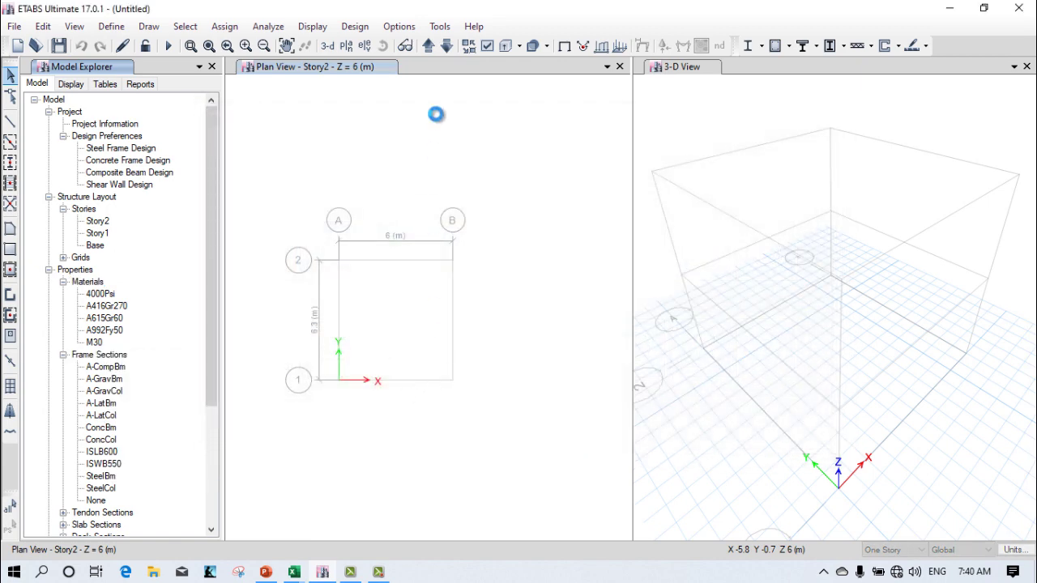
text(col230x300)
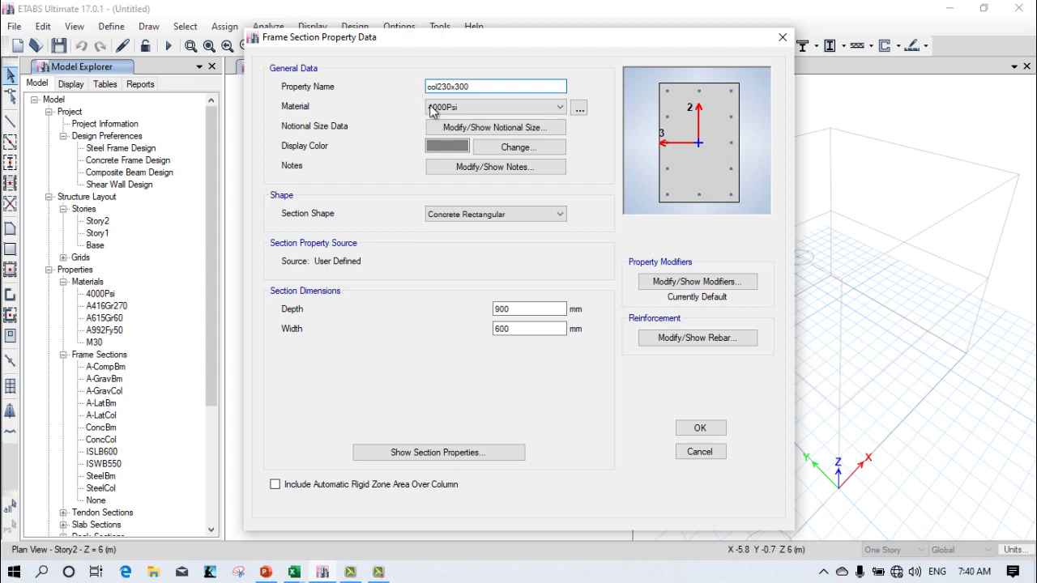
click(431, 107)
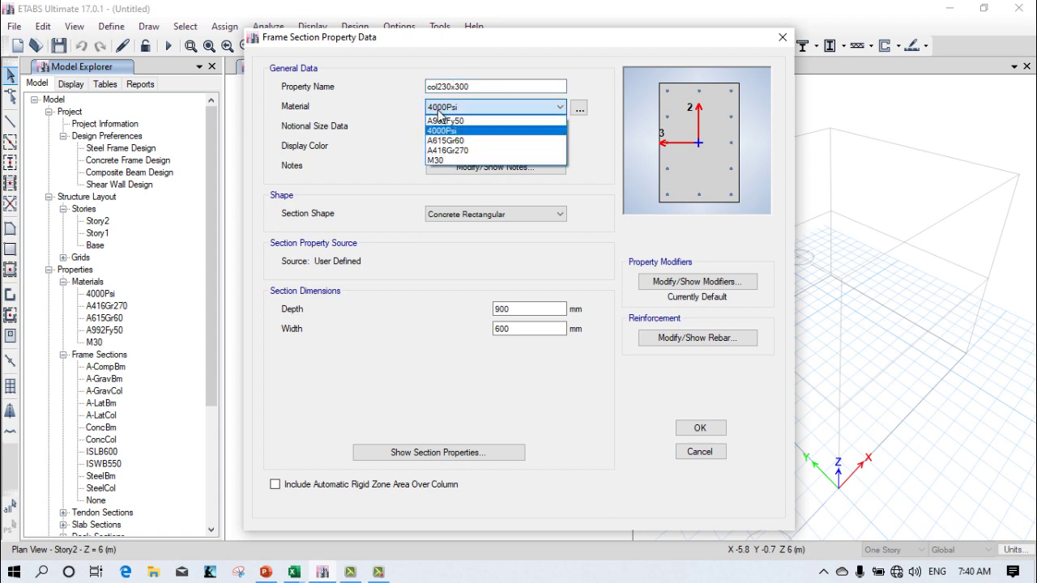
click(451, 165)
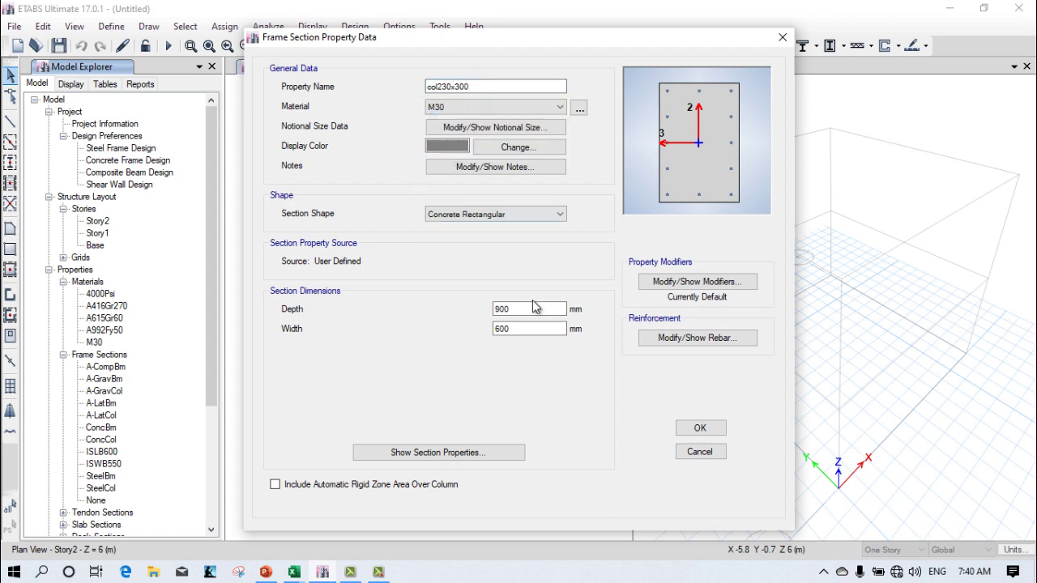
- Set the column section's depth to 300 mm and width to 230 mm, and save the section
click(529, 306)
double_click(529, 305)
text(3)
key(Tab)
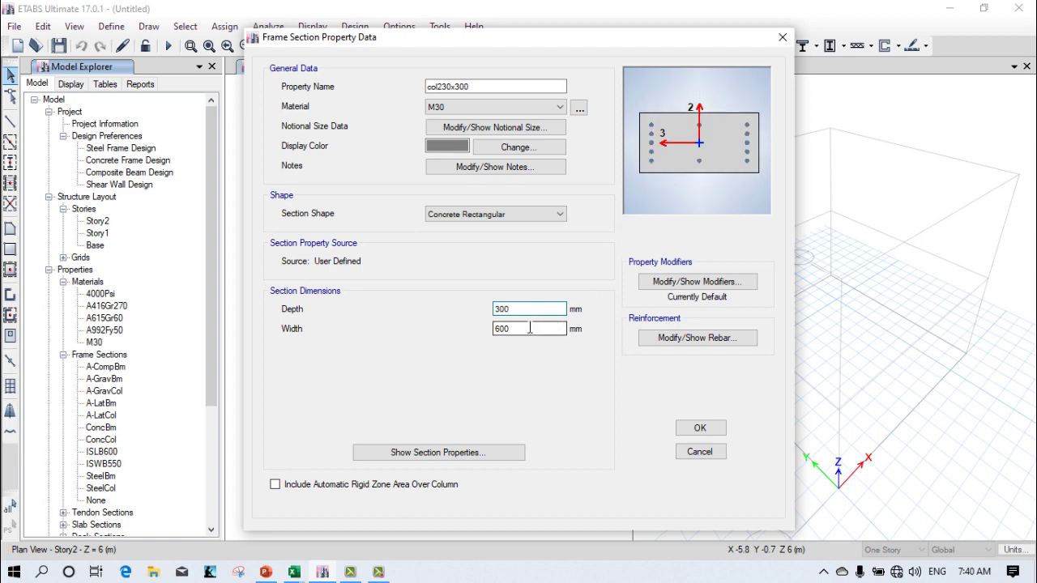
text(230)
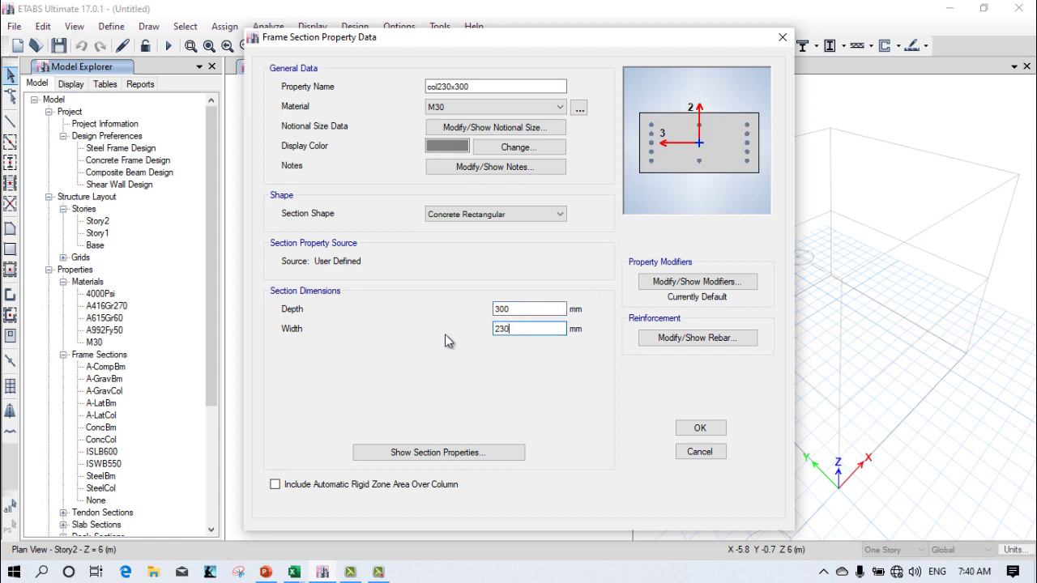
click(690, 429)
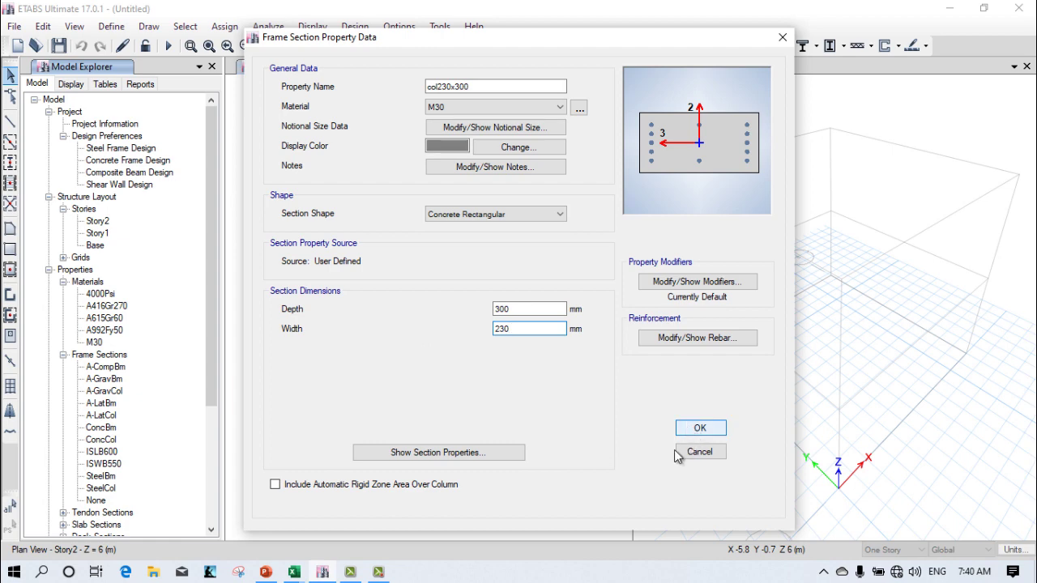
- Start another concrete rectangular frame section and name it beam300*300
right_click(104, 353)
click(153, 358)
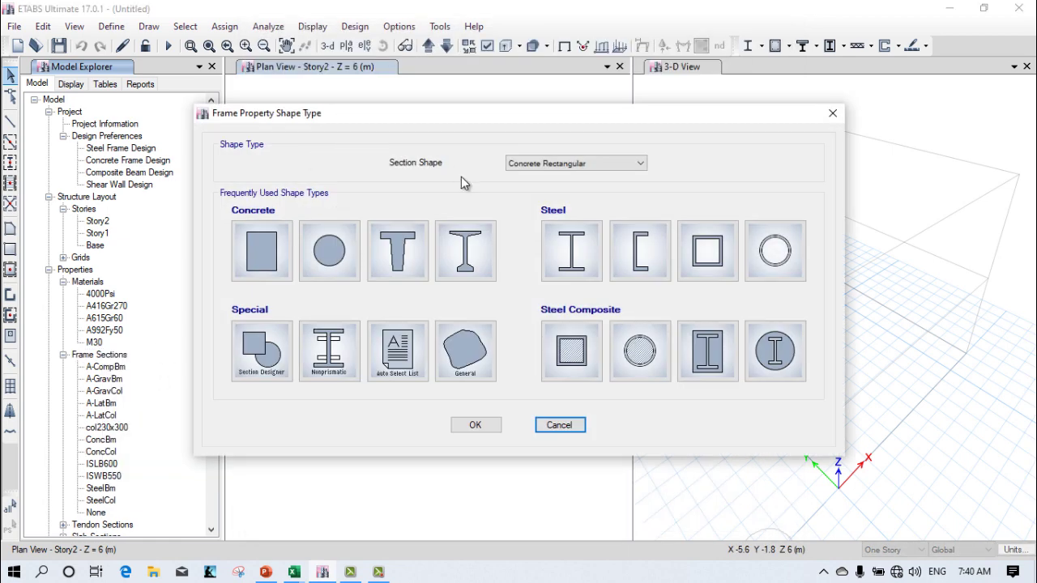
click(262, 250)
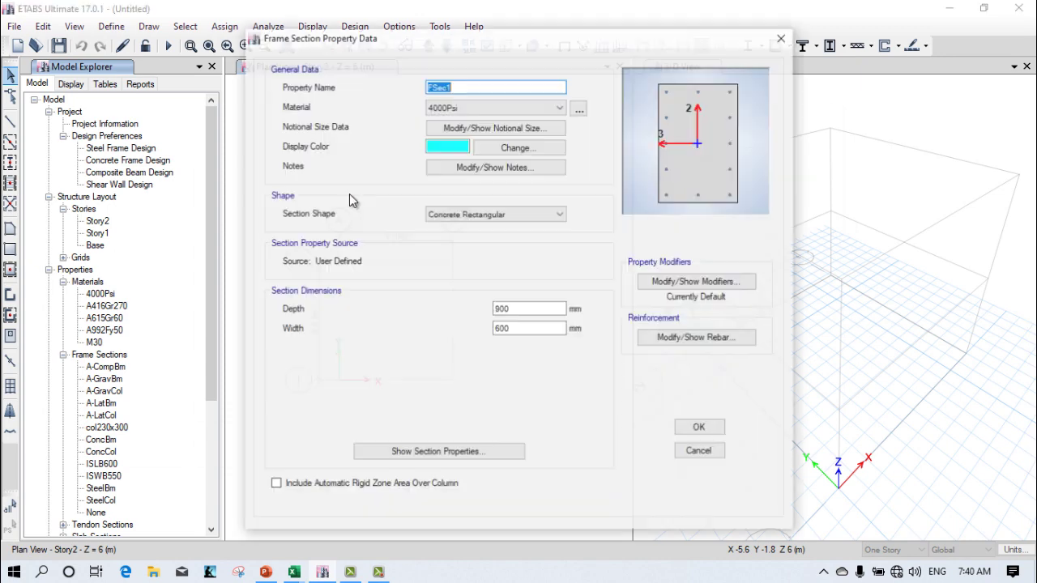
text(beam)
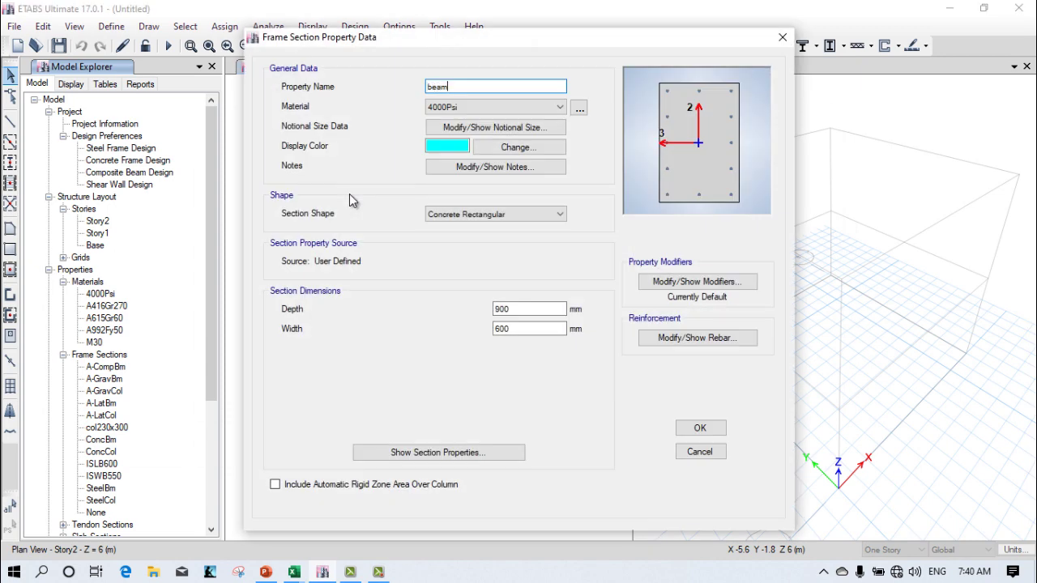
text(300*300)
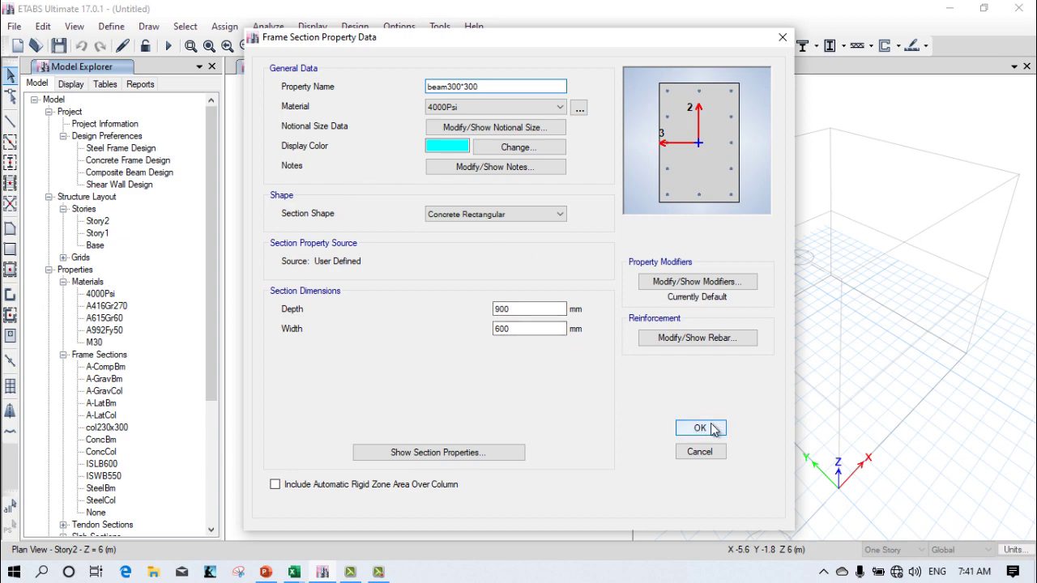
- Set the beam300*300 section's depth to 300 mm and width to 300 mm, and save the section
drag(527, 309, 450, 320)
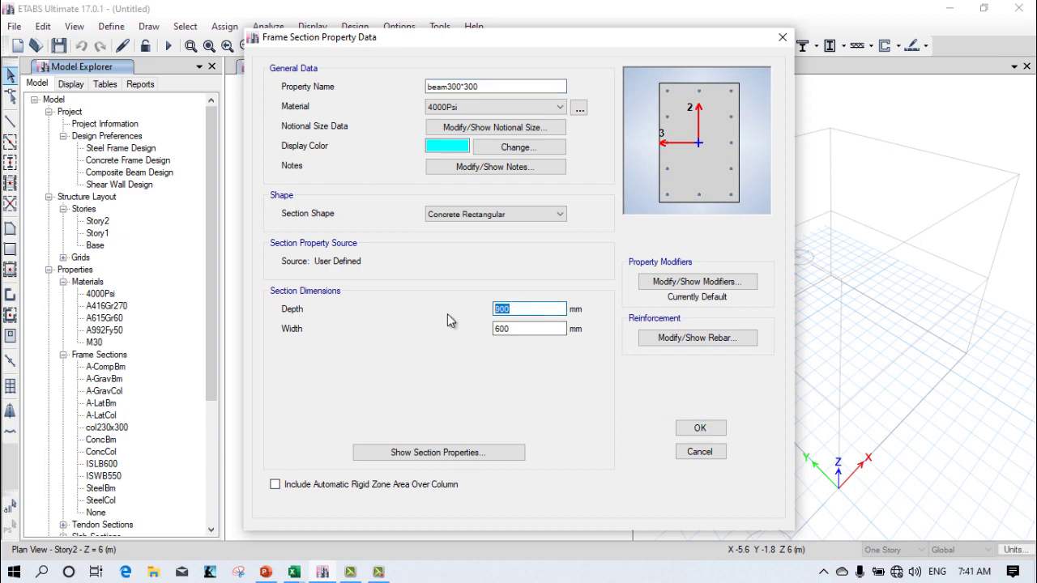
text(300)
drag(527, 328, 359, 340)
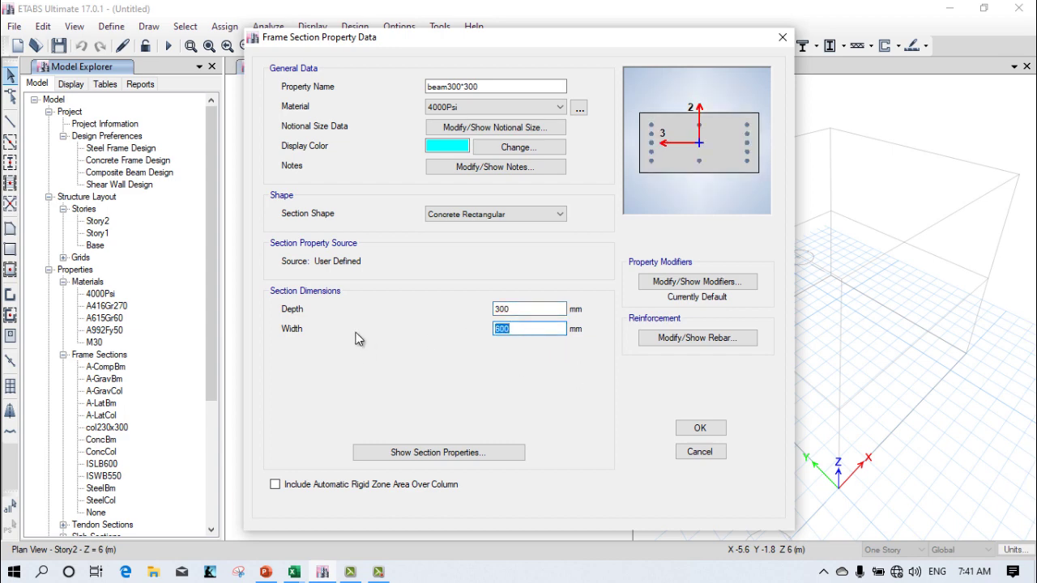
text(300)
click(698, 428)
scroll(139, 417, down, 5)
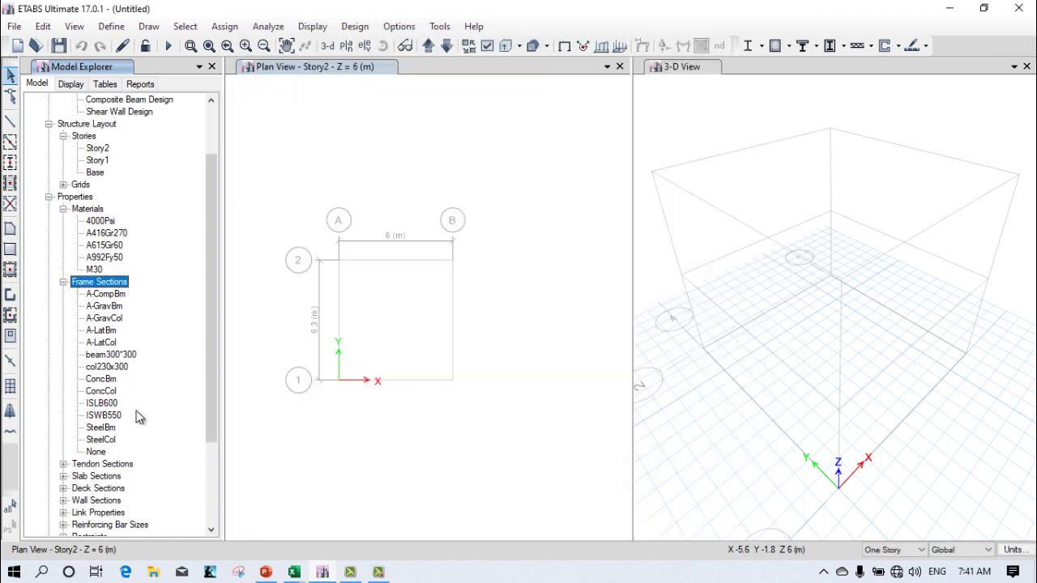
click(82, 369)
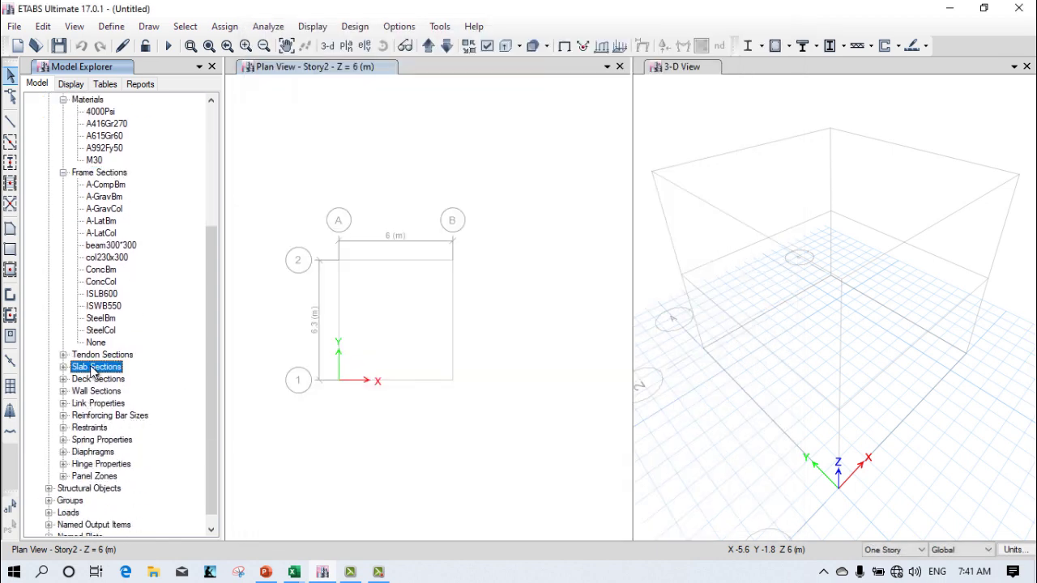
right_click(91, 371)
click(145, 379)
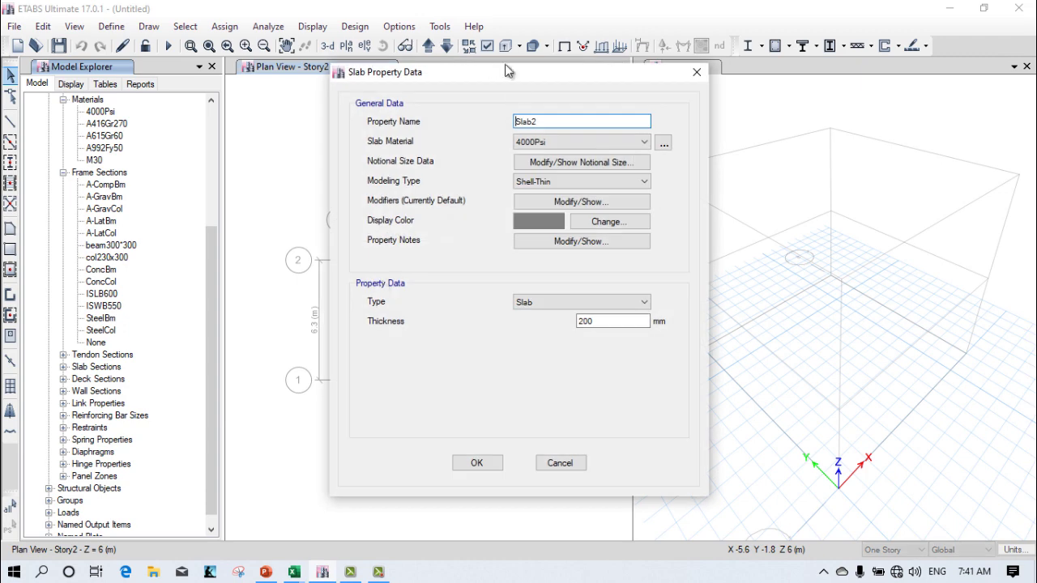
drag(551, 122, 502, 138)
click(558, 463)
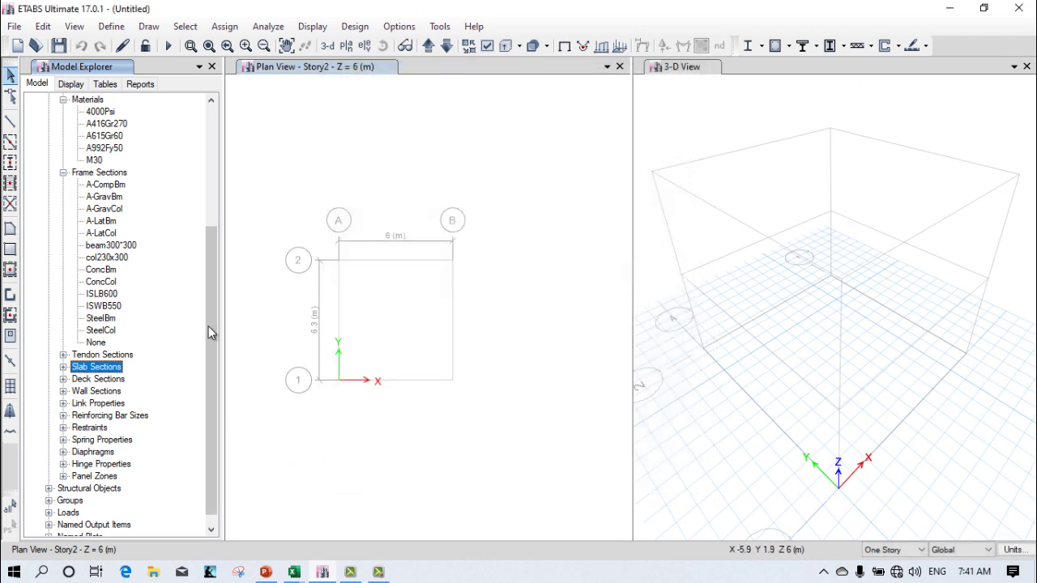
- Assign the M30 material to the existing beam300*300 frame section and save it
click(110, 245)
right_click(112, 247)
click(173, 296)
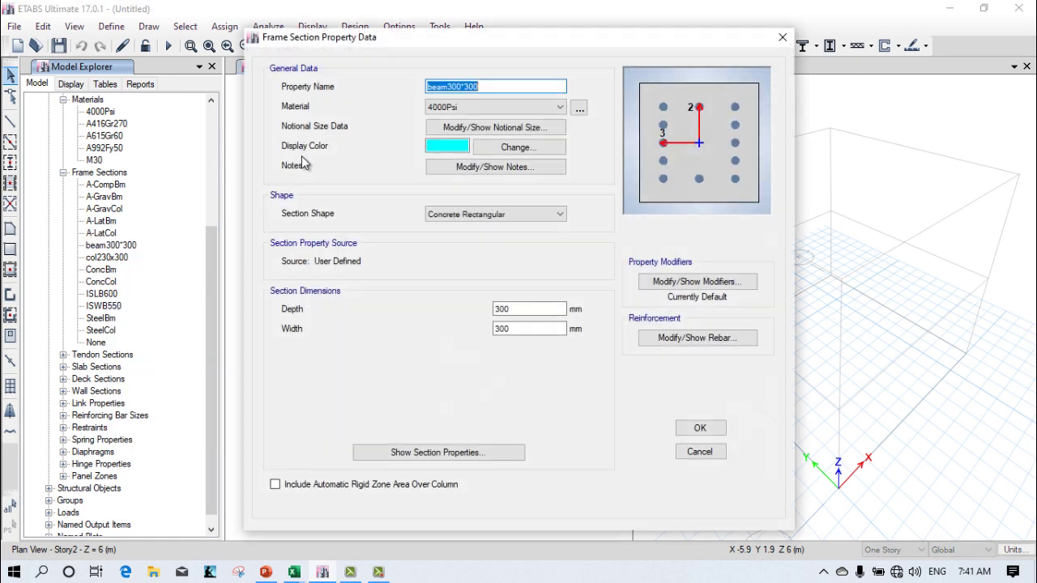
click(494, 107)
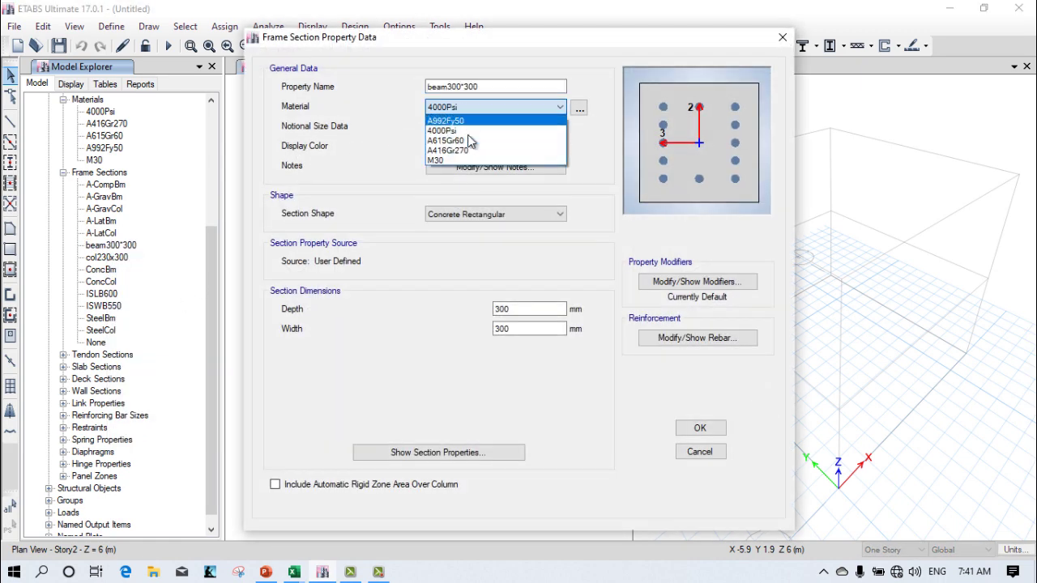
click(462, 162)
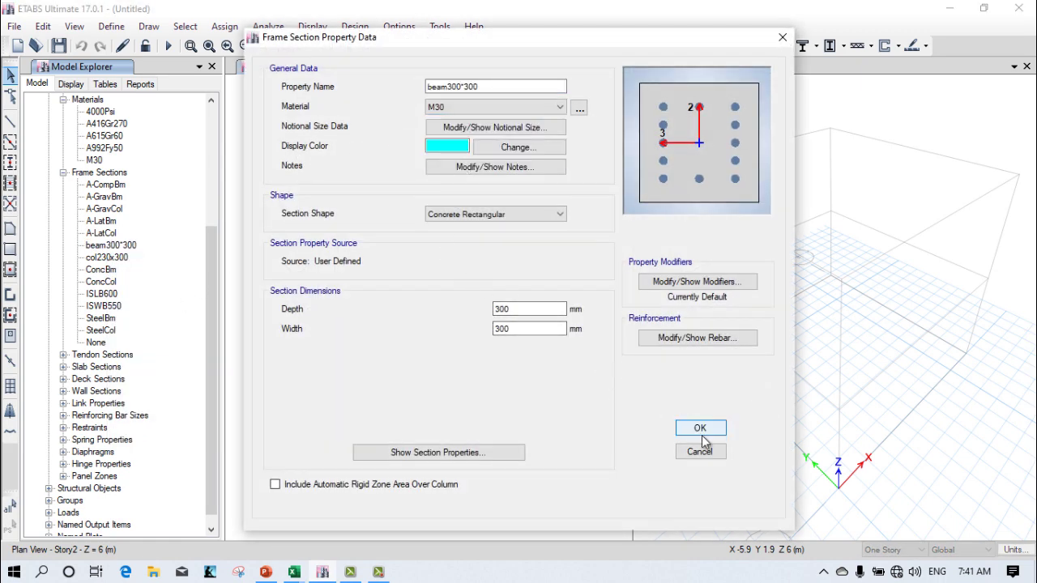
click(698, 427)
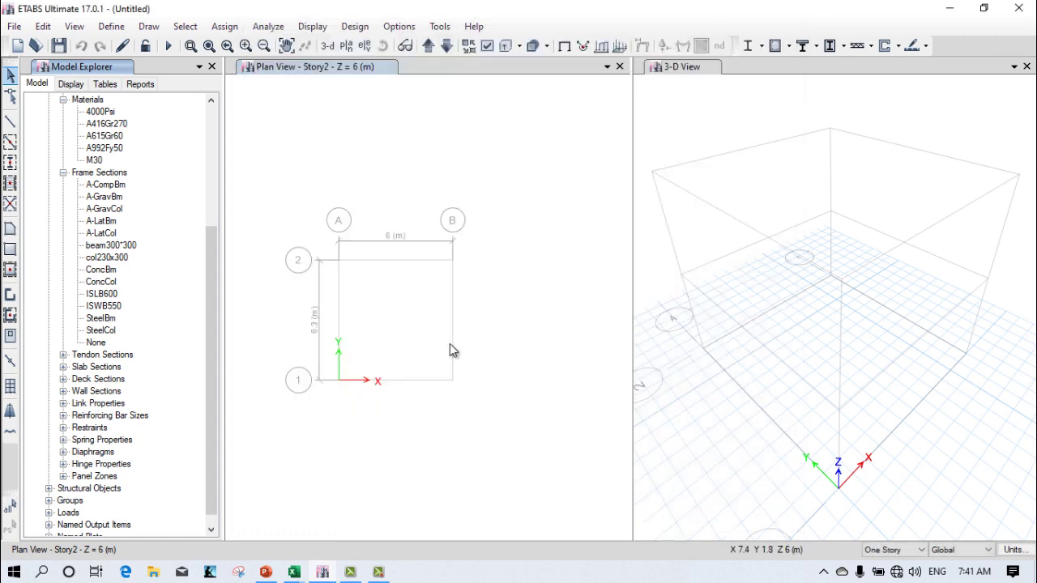
- Start a new slab section named Slab 120 and assign it the M30 material
right_click(103, 367)
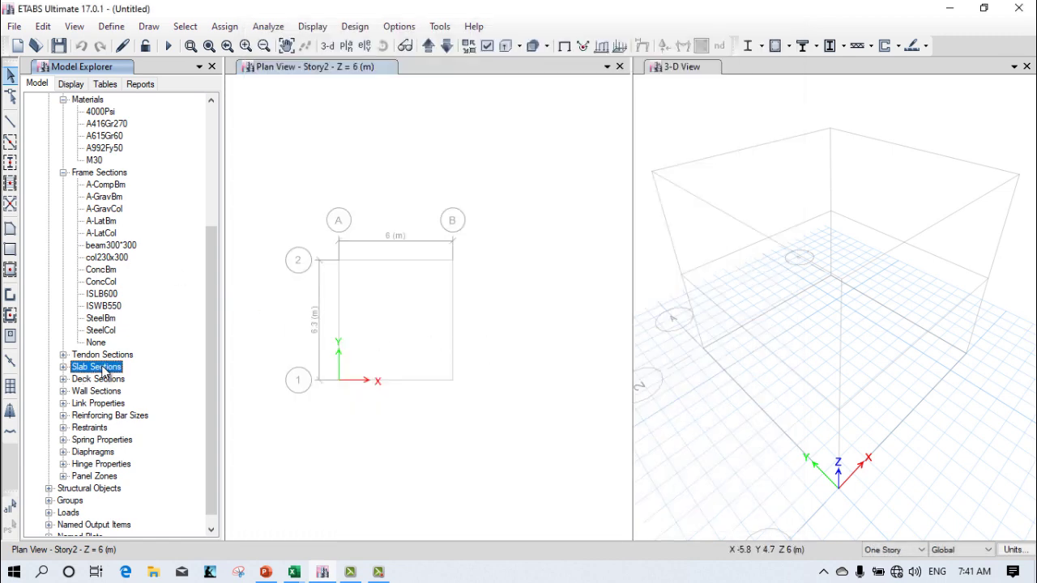
click(138, 376)
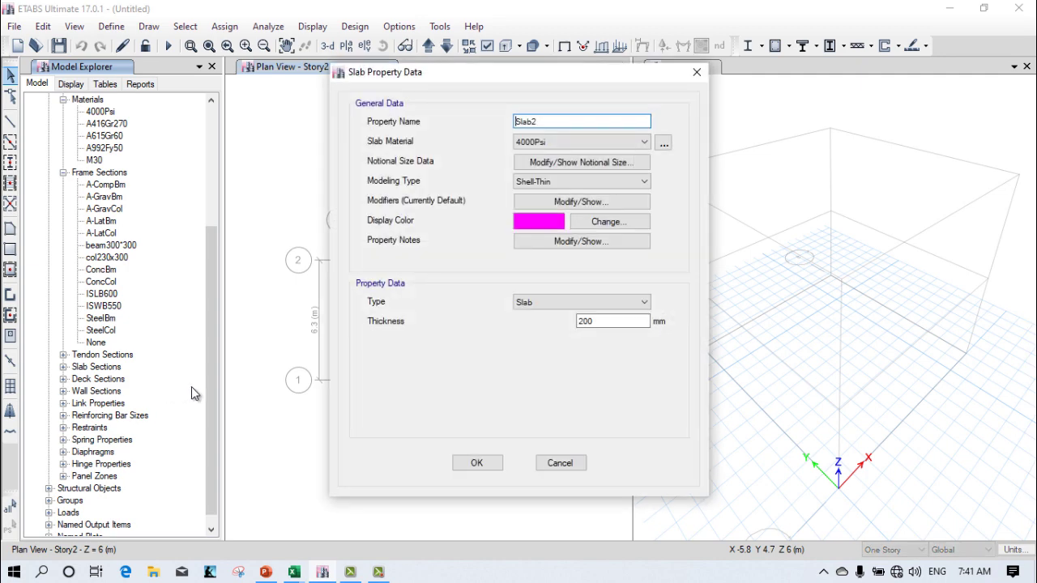
drag(549, 122, 512, 130)
text(Slab 120)
click(536, 142)
click(549, 195)
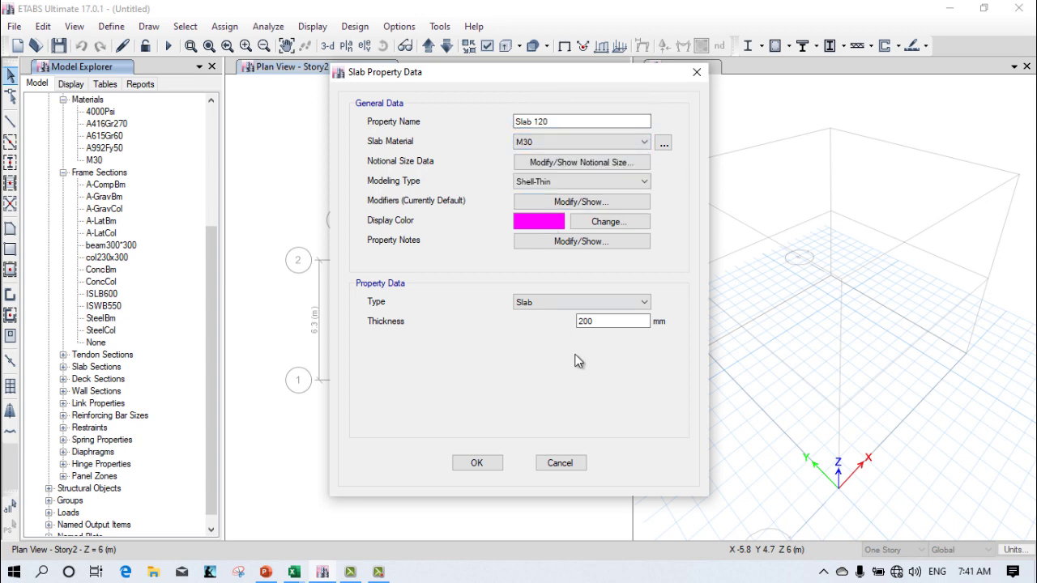
- Set the slab section's thickness to 120 mm, keep the Slab type, and save the section
click(591, 305)
click(592, 311)
drag(608, 321, 543, 322)
text(120)
click(479, 462)
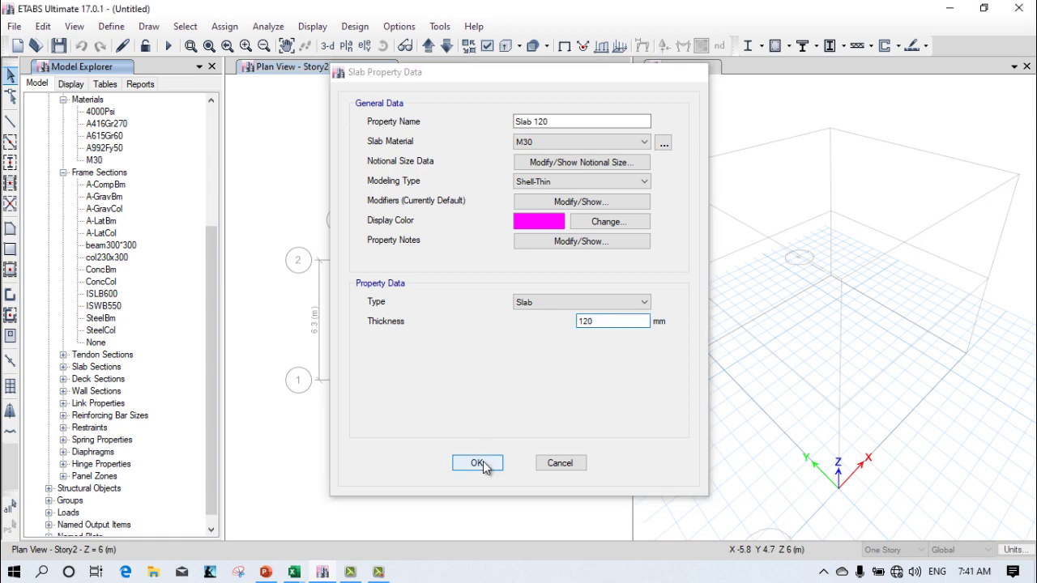
click(292, 435)
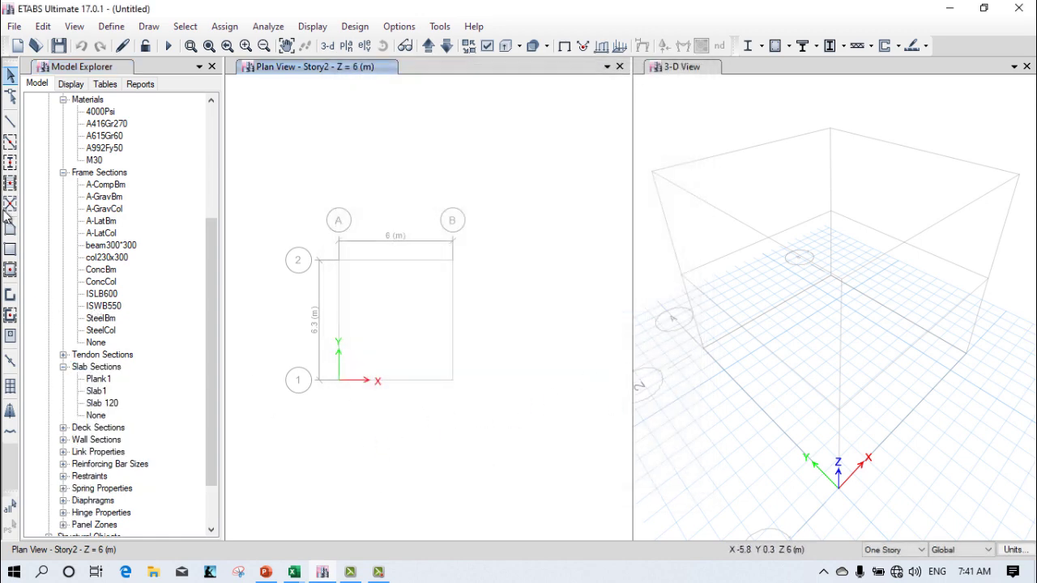
- Draw columns with the col230x300 section along the vertical grid lines at all four grid corners, through both stories, in the 3D view
click(11, 143)
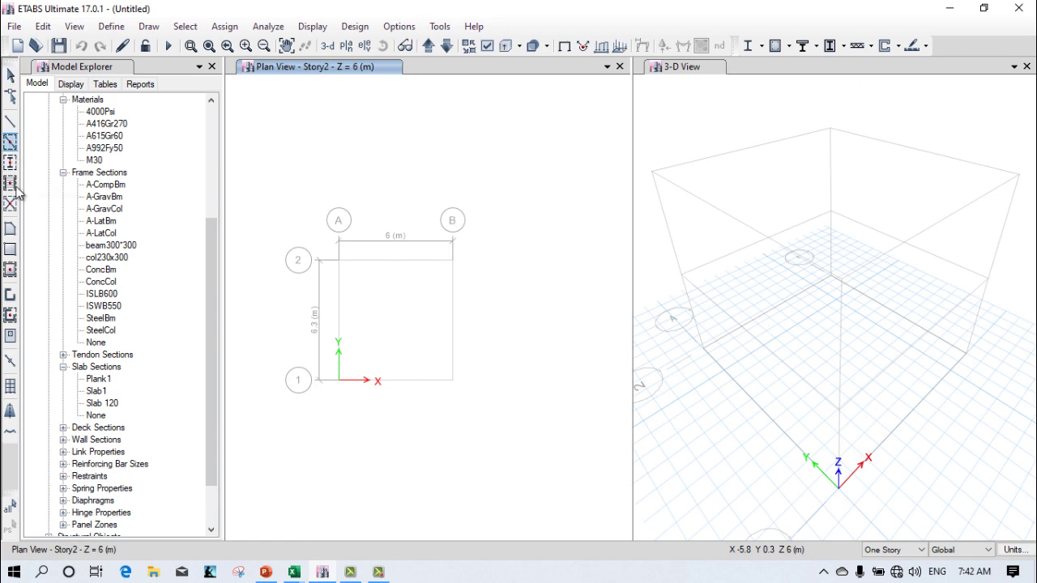
click(177, 459)
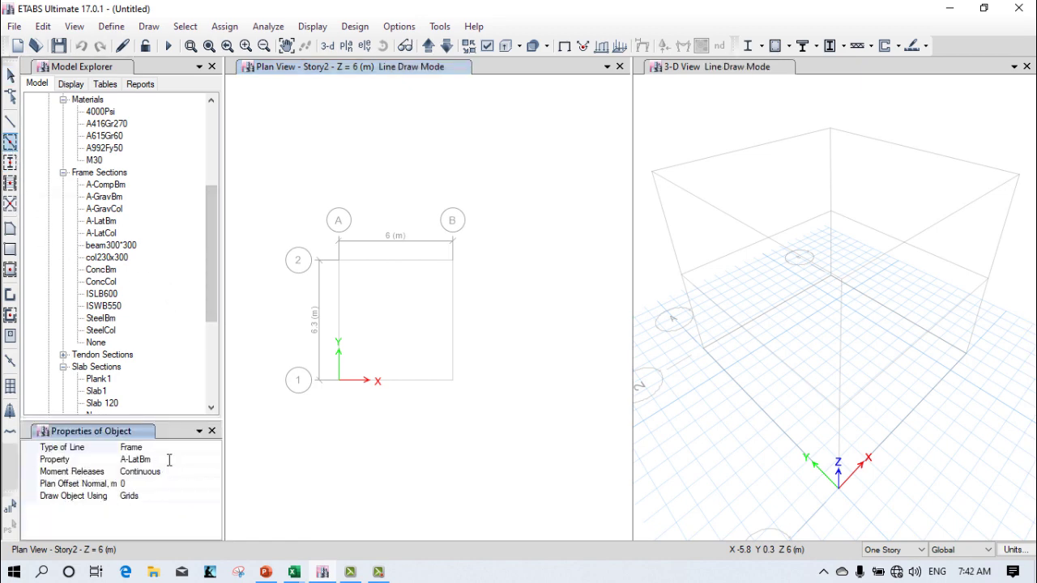
click(215, 460)
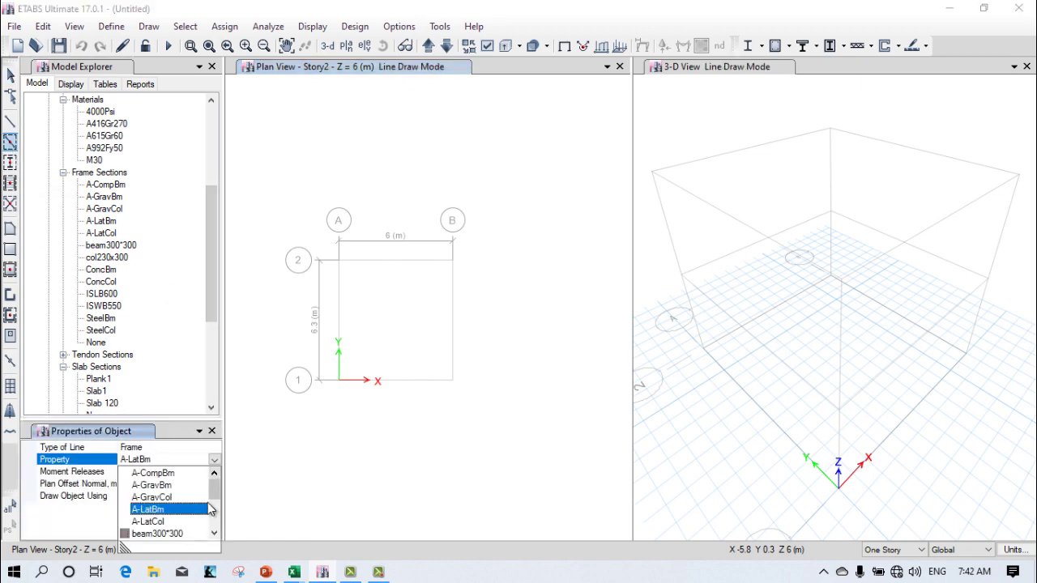
click(215, 534)
click(215, 534)
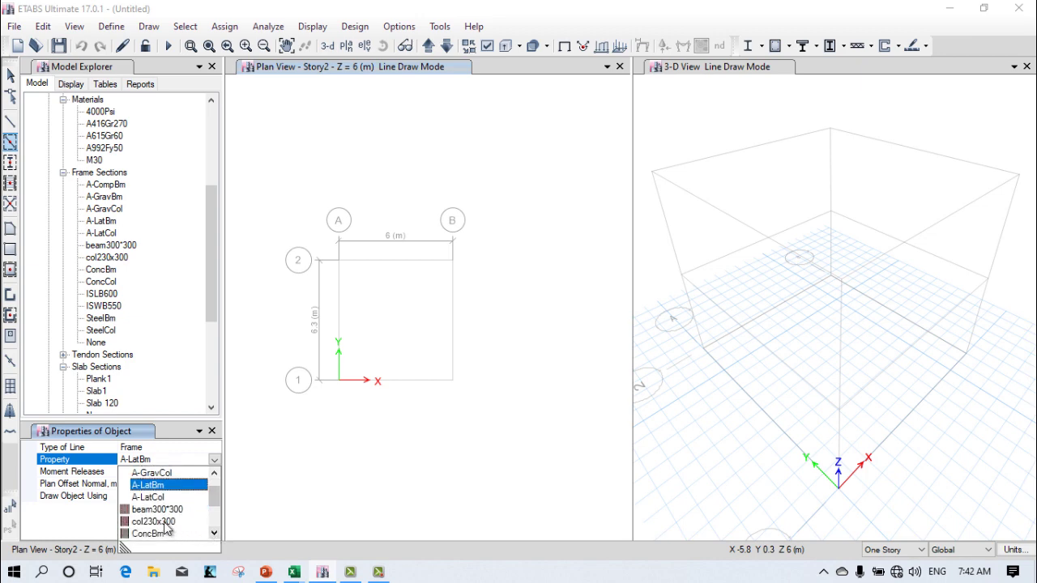
click(154, 521)
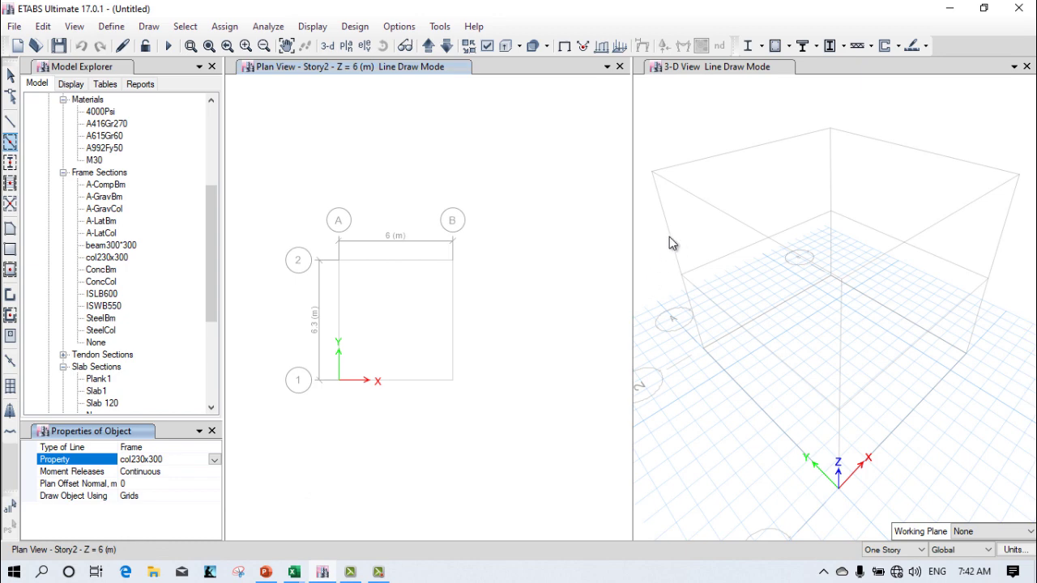
click(820, 78)
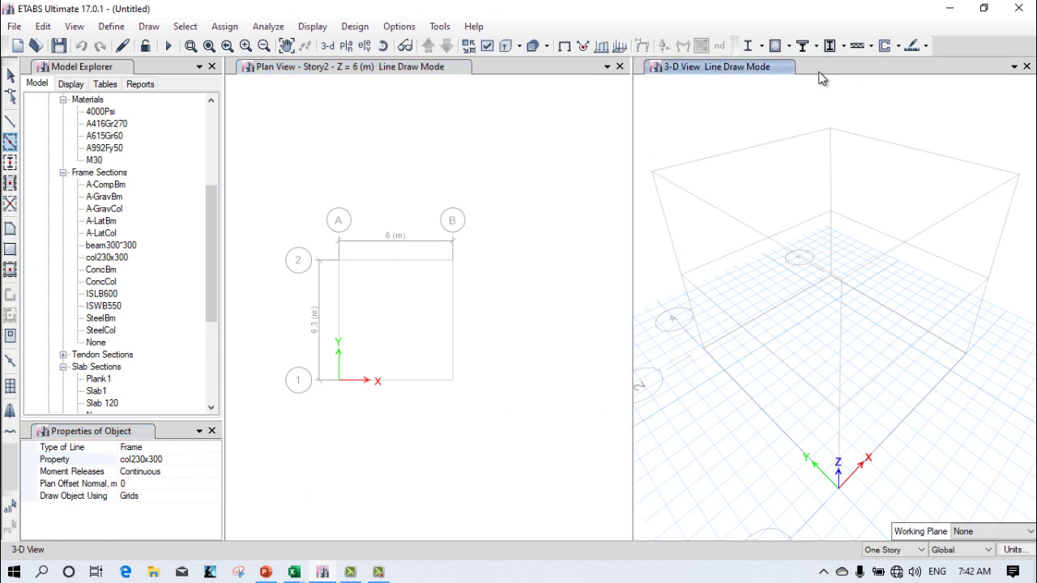
click(192, 459)
click(214, 461)
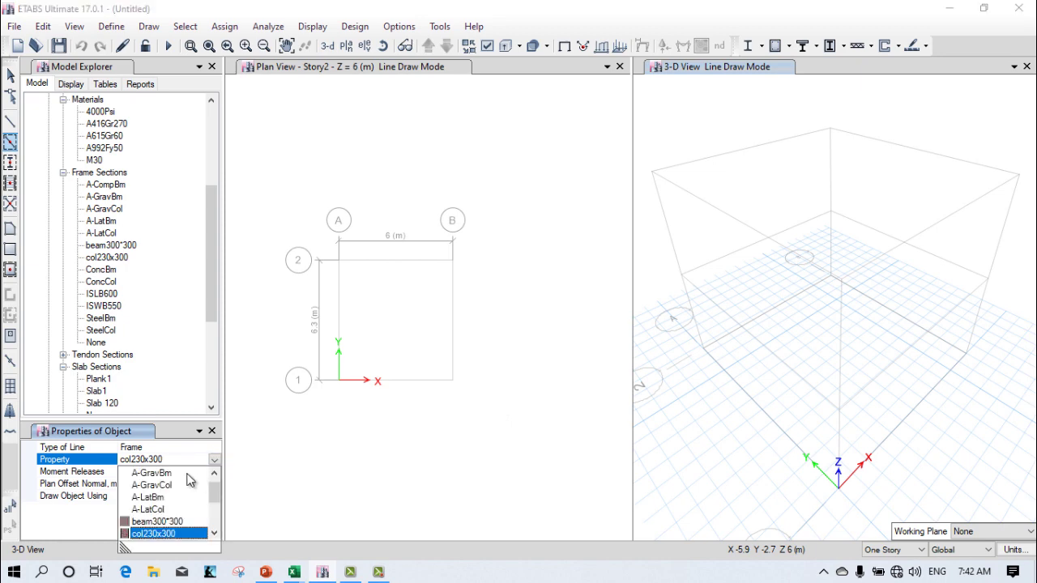
click(171, 532)
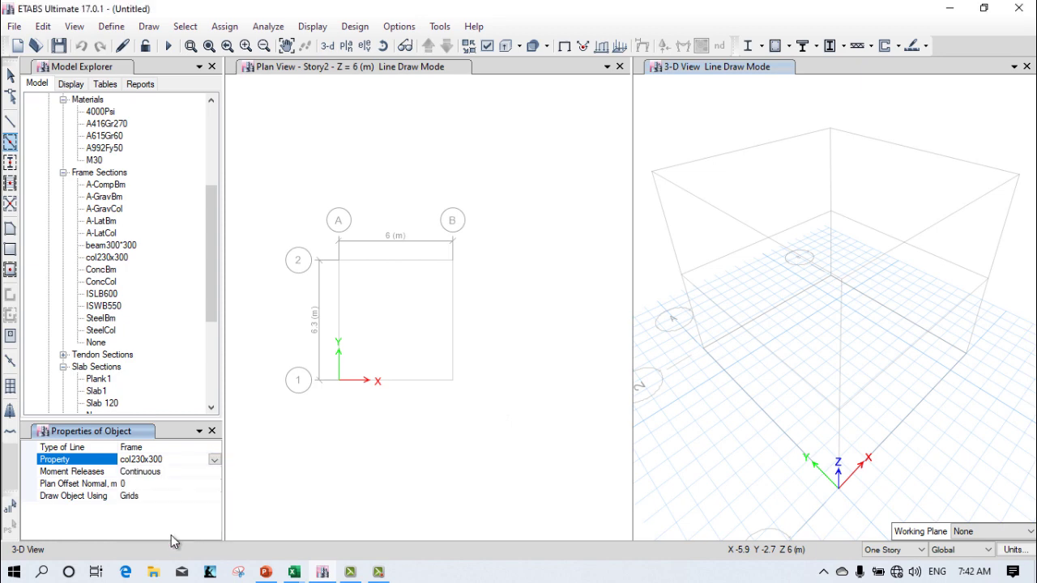
click(669, 234)
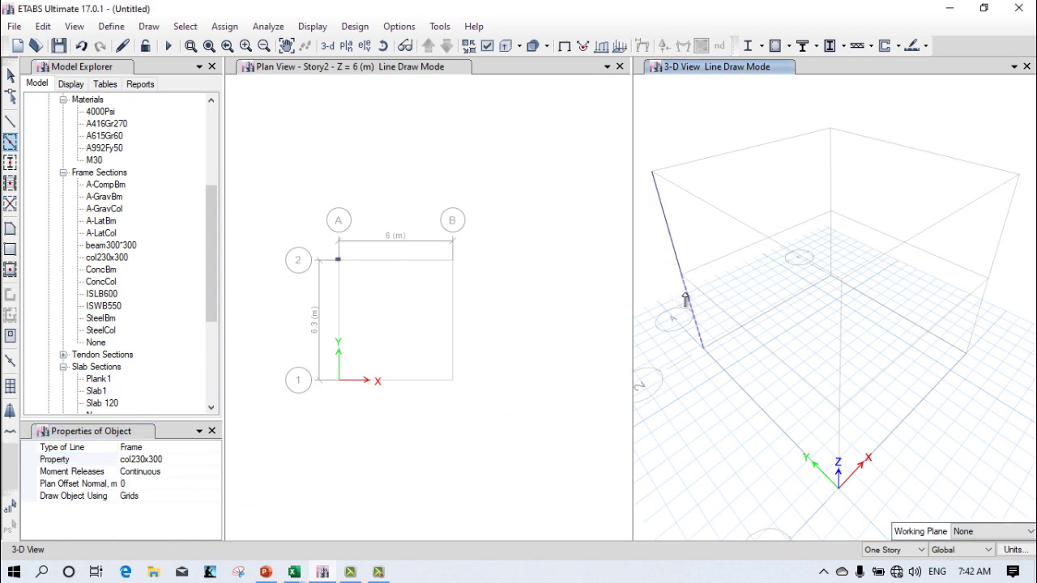
click(830, 235)
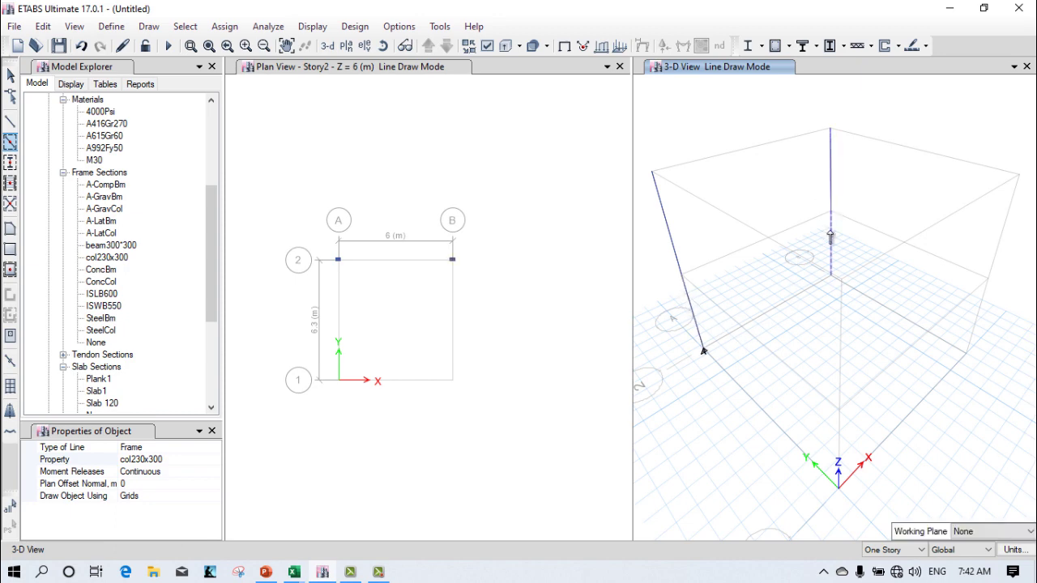
click(841, 401)
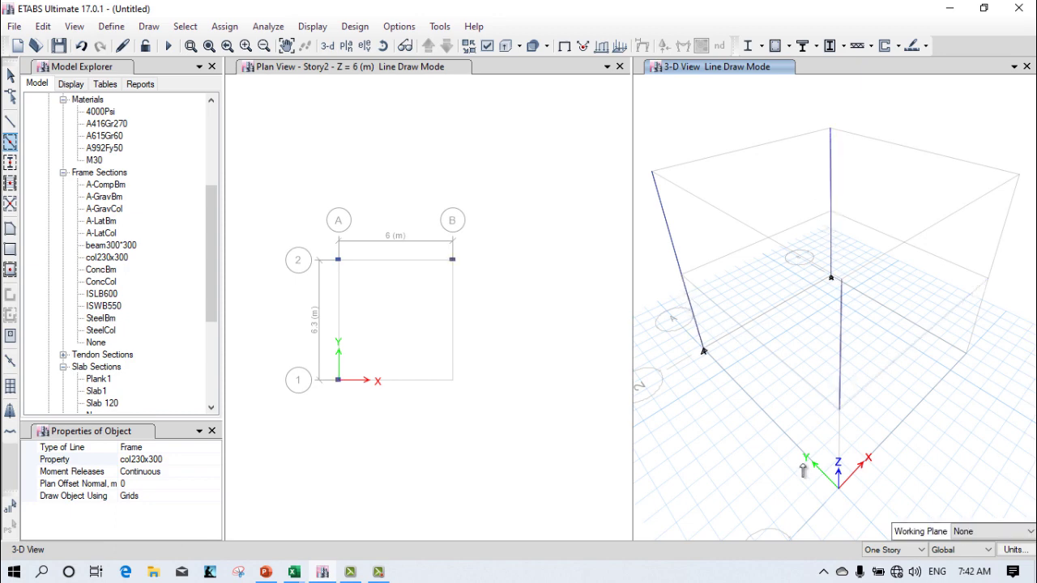
click(840, 445)
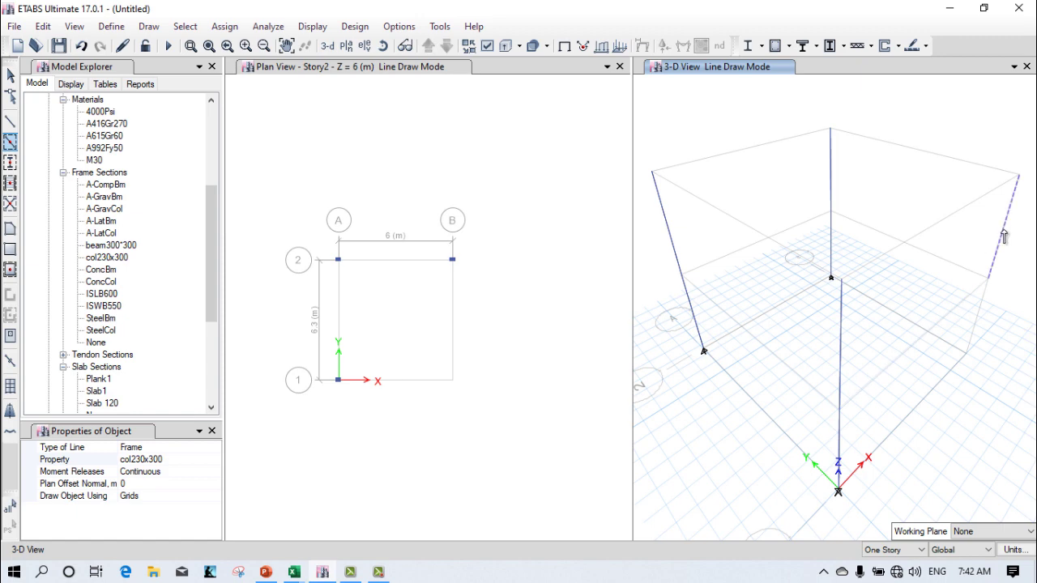
click(980, 317)
- Draw beams with the beam300*300 section along all four grid sides at Story2 and Story1 in the 3D view
click(197, 461)
click(215, 460)
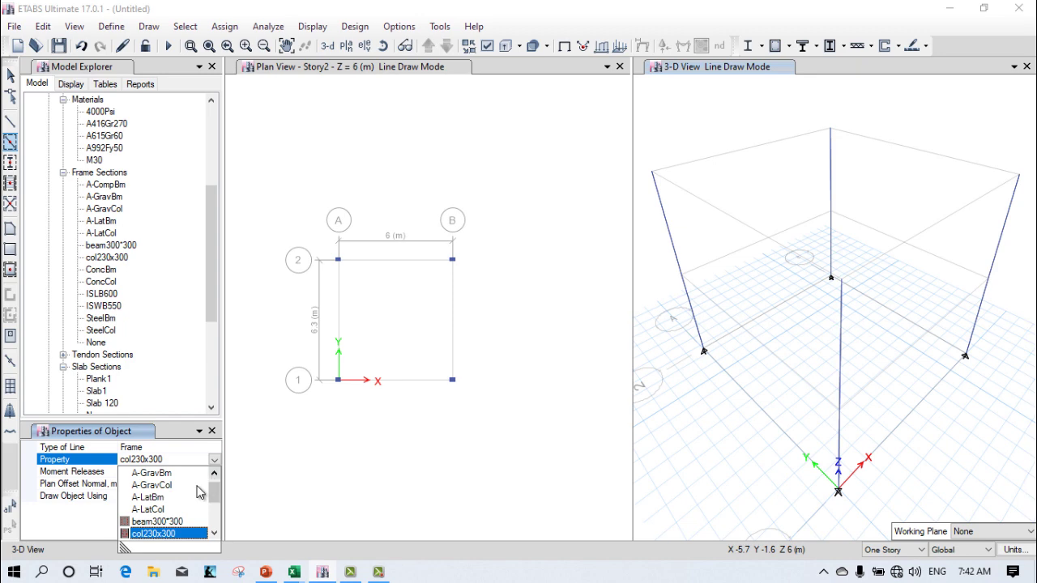
click(162, 522)
click(712, 201)
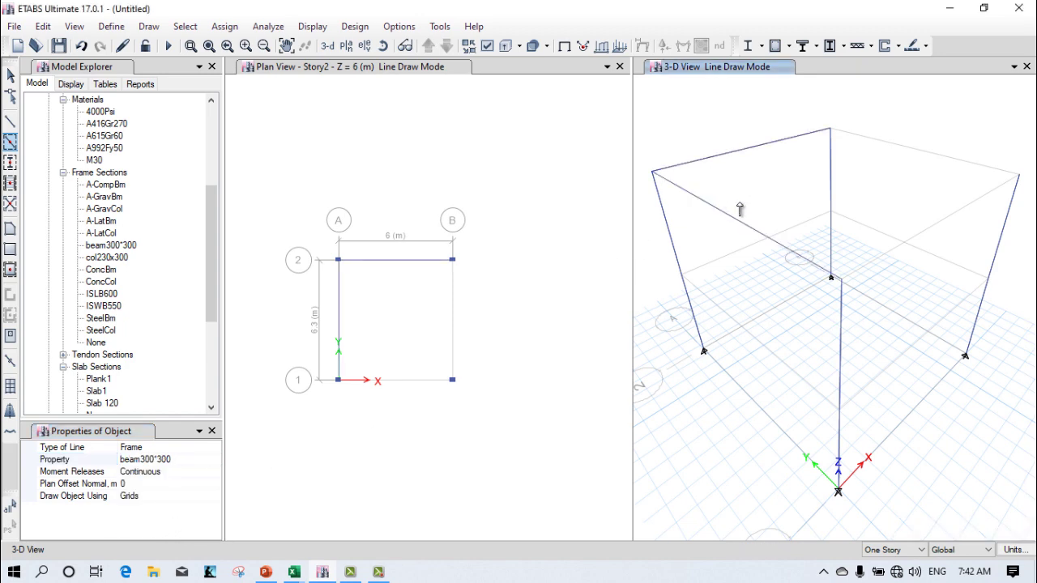
click(907, 240)
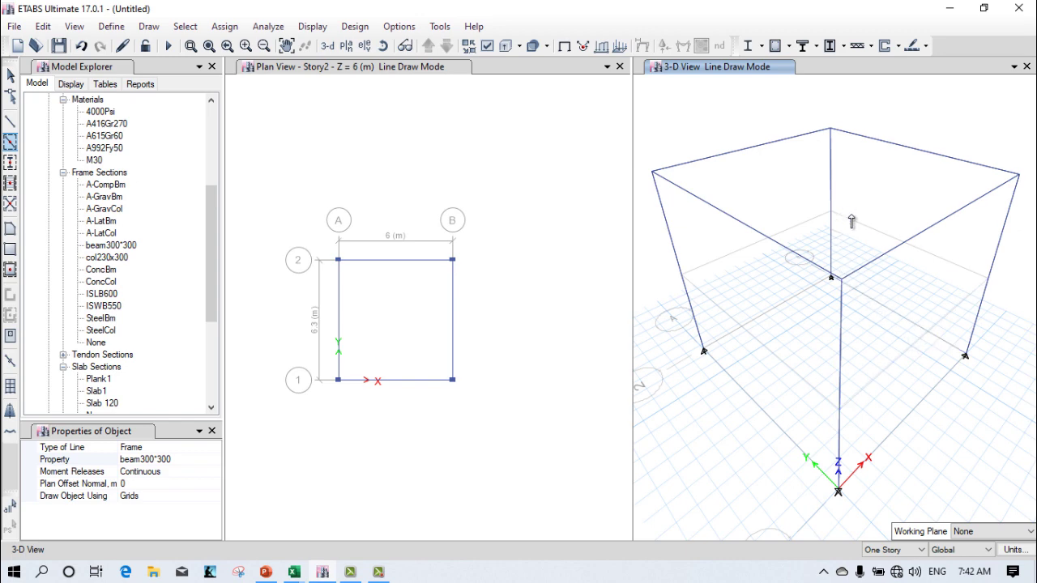
click(783, 235)
click(817, 358)
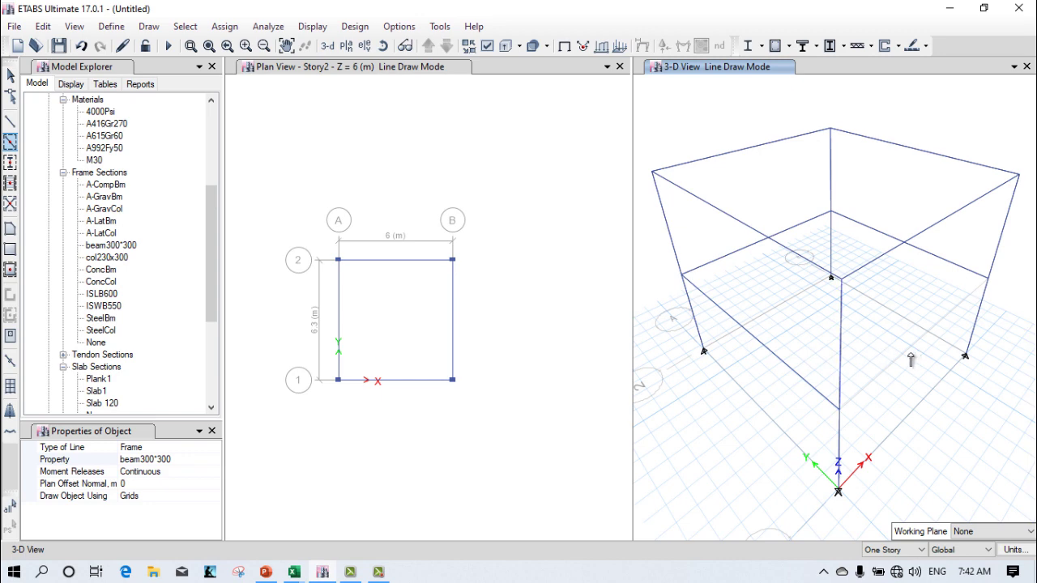
- Show the frame members as extruded solids in the 3D view, restore the line display, and close the object properties
click(505, 46)
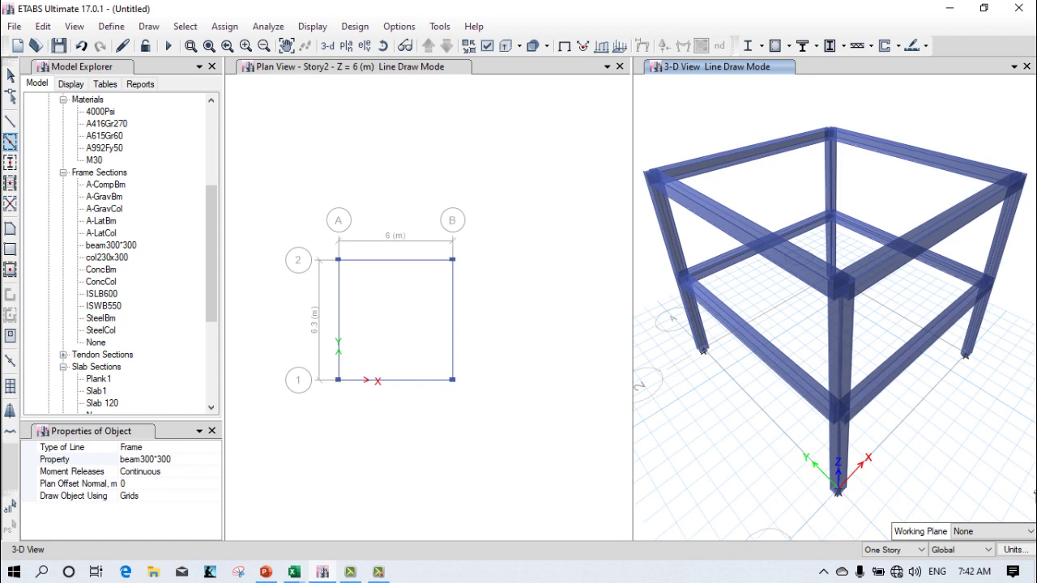
click(517, 46)
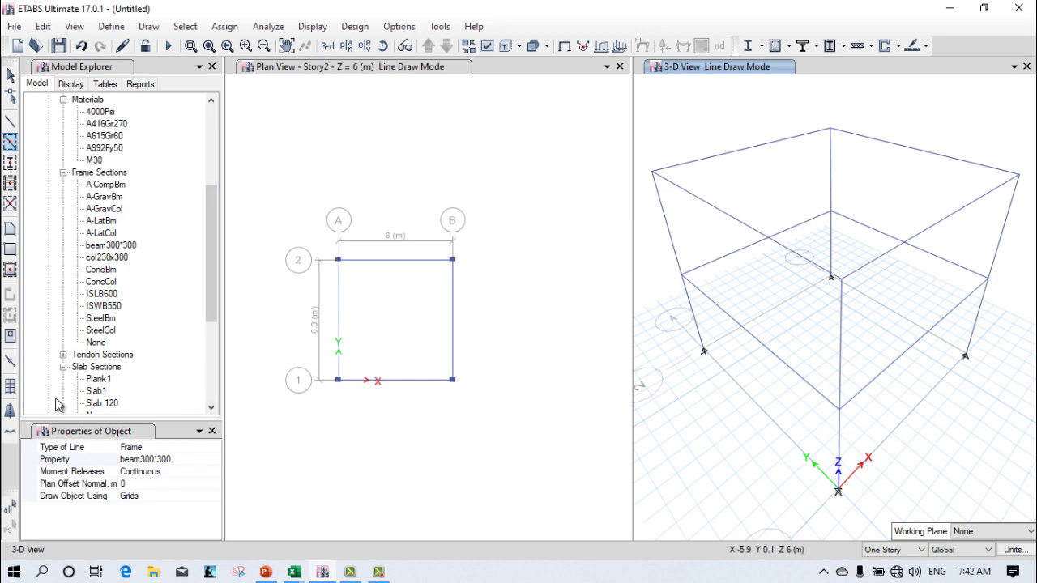
click(212, 431)
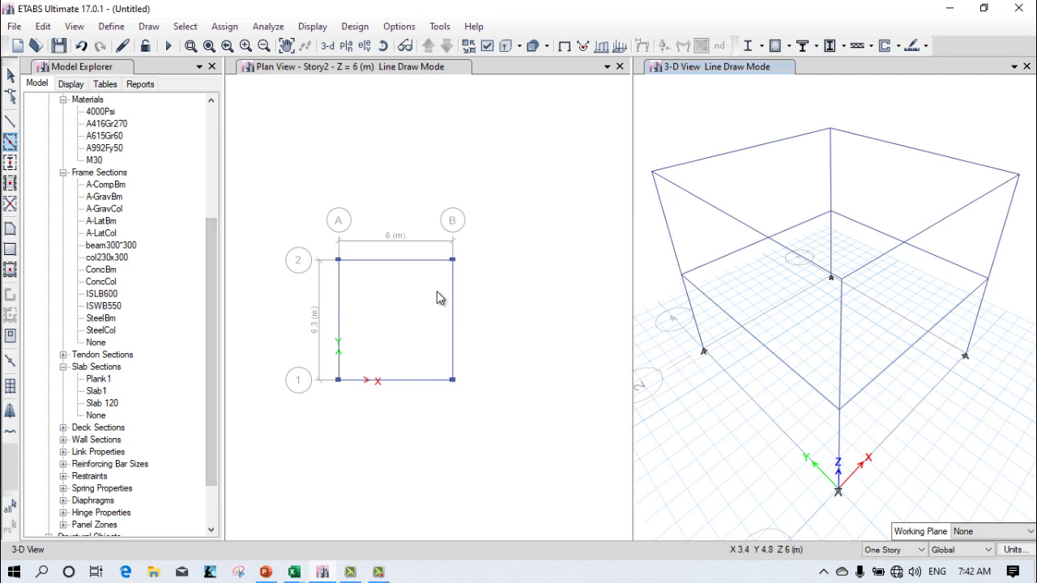
scroll(360, 315, up, 3)
click(413, 265)
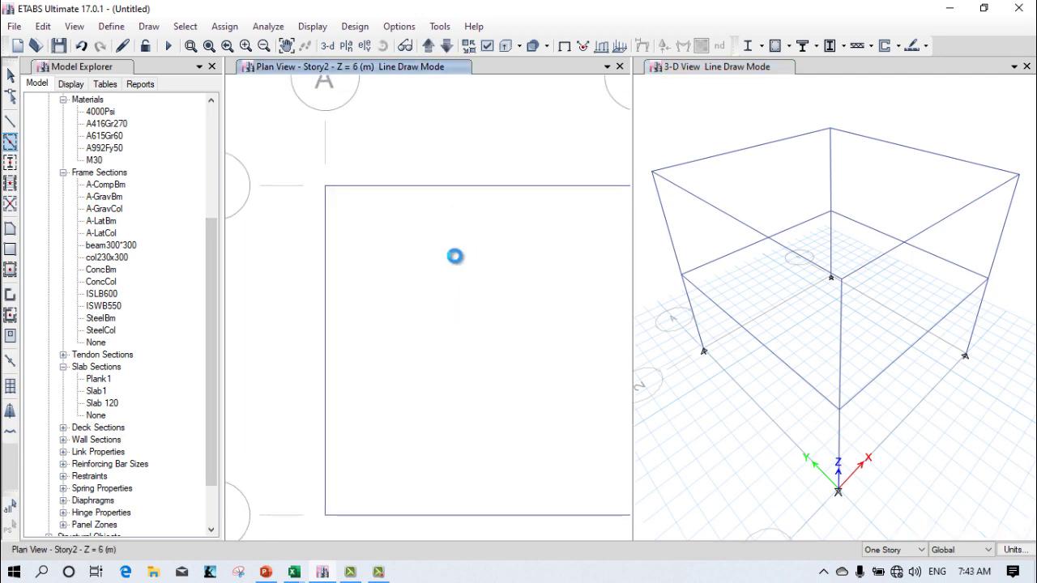
scroll(327, 208, up, 5)
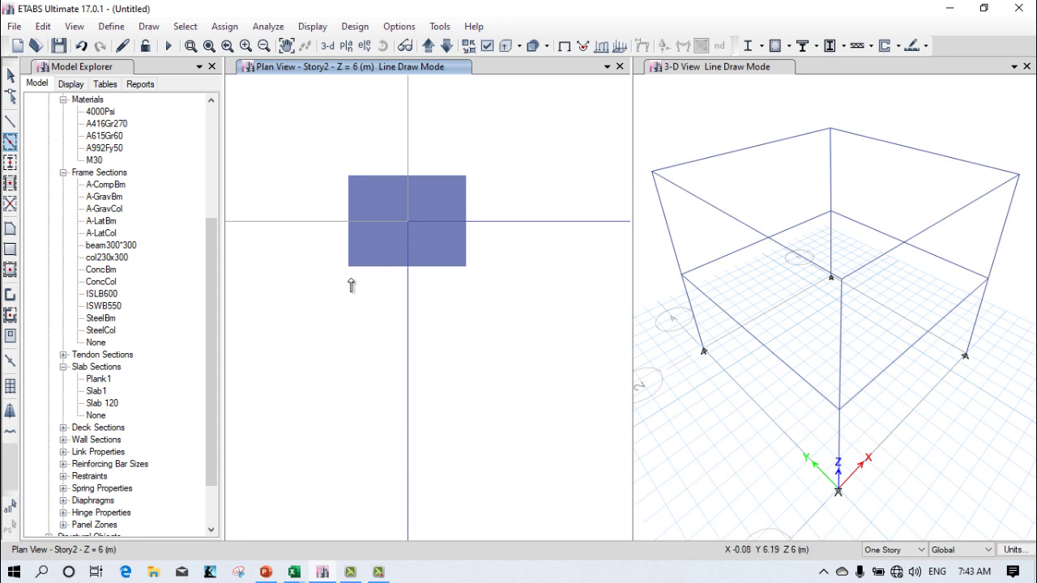
scroll(349, 287, down, 6)
middle_drag(373, 352, 417, 304)
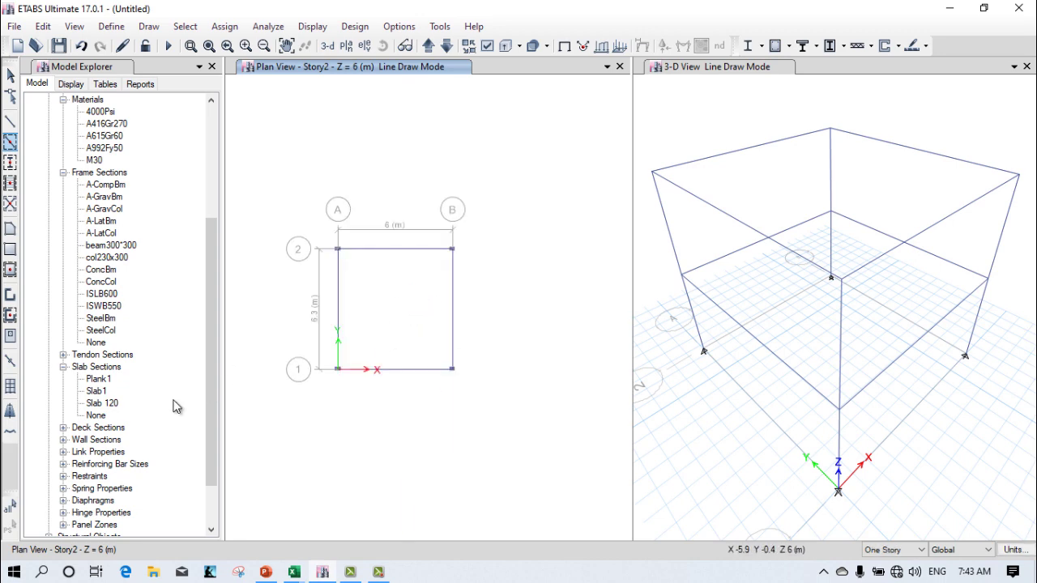
- Draw Slab 120 floor slabs in the single grid bay at Story2 and Story1 in the 3D view, and close the object properties
click(10, 273)
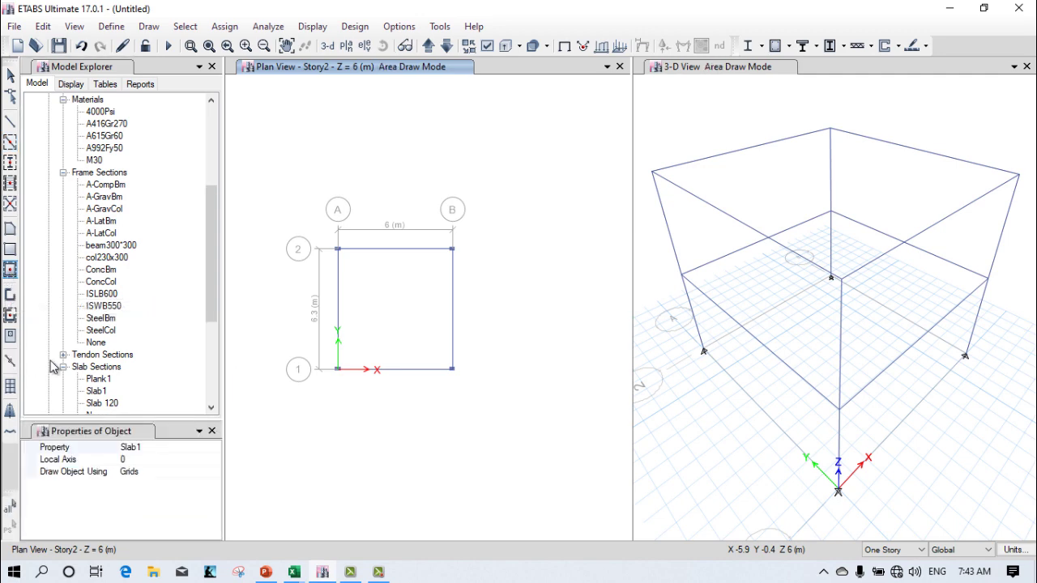
click(156, 450)
click(214, 447)
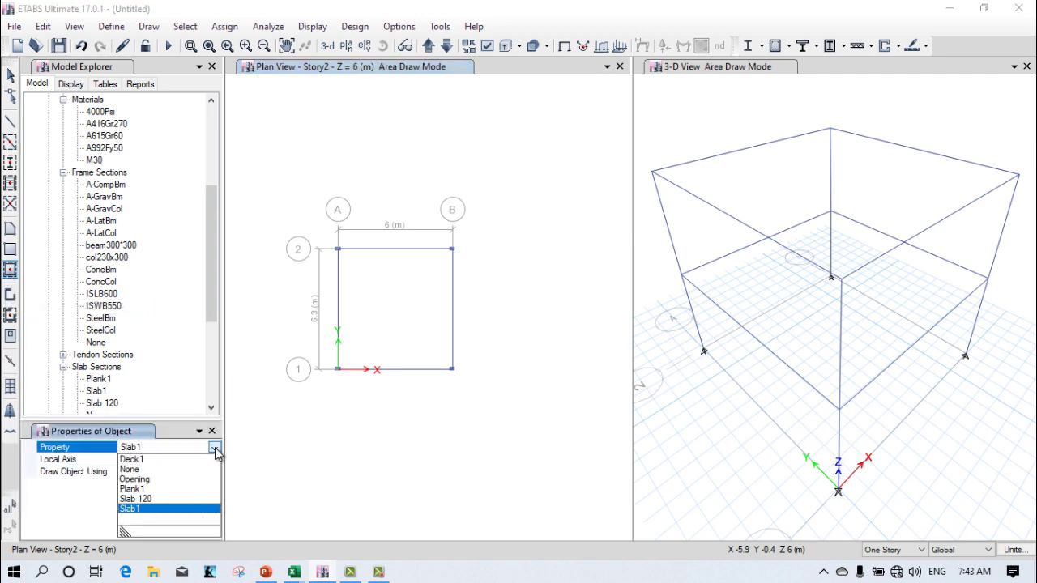
click(150, 498)
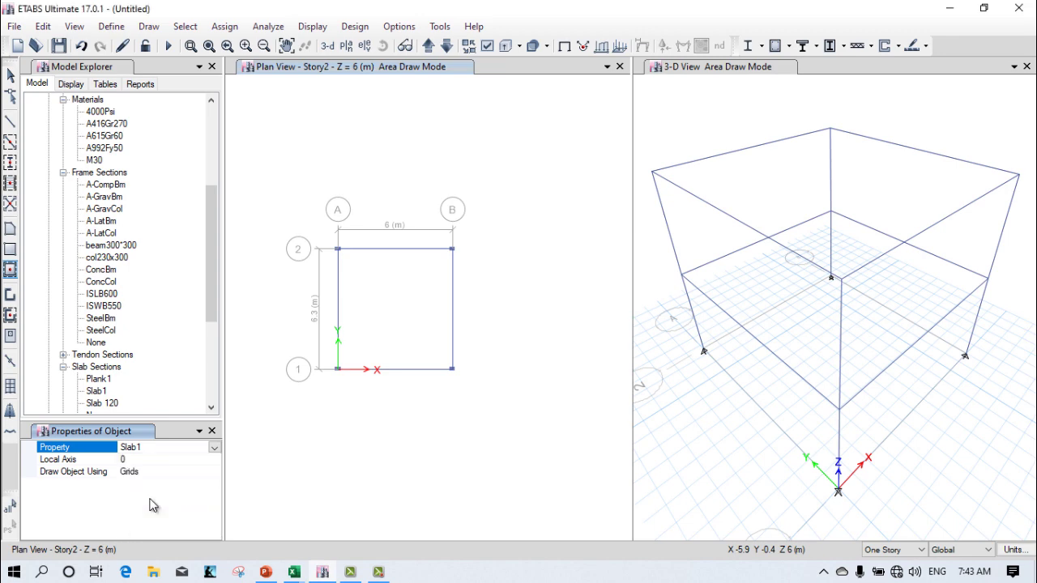
click(740, 185)
click(702, 169)
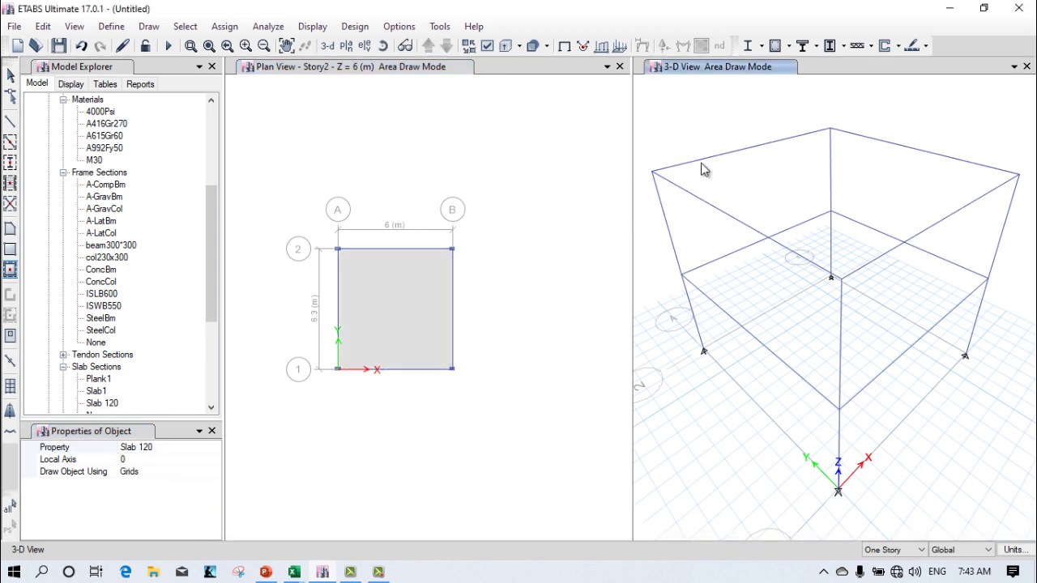
click(701, 295)
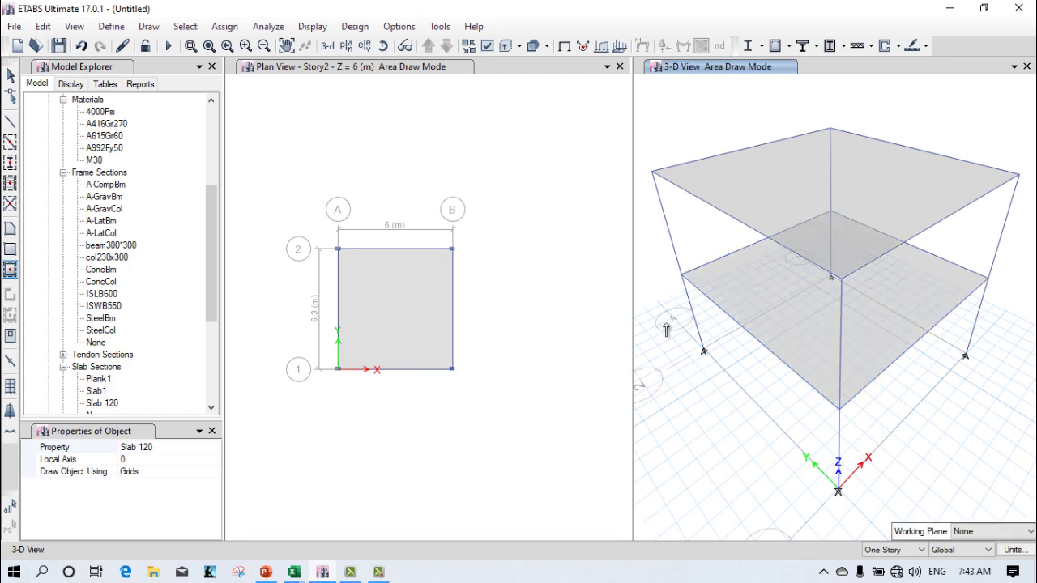
click(211, 431)
- Show the frame members as extruded solids in the 3D view and end the slab drawing mode
click(506, 45)
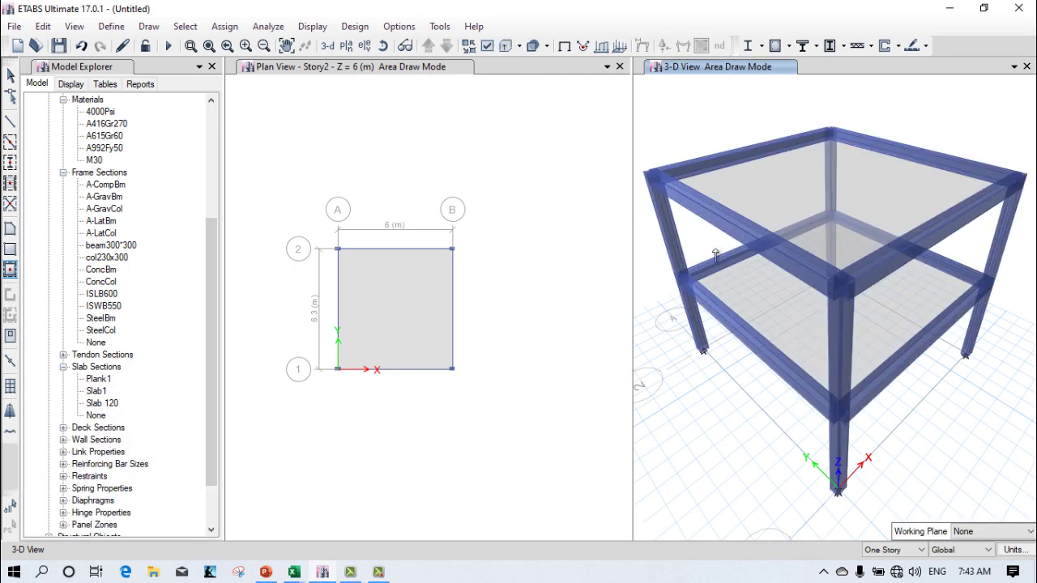
scroll(724, 262, down, 3)
scroll(729, 243, up, 5)
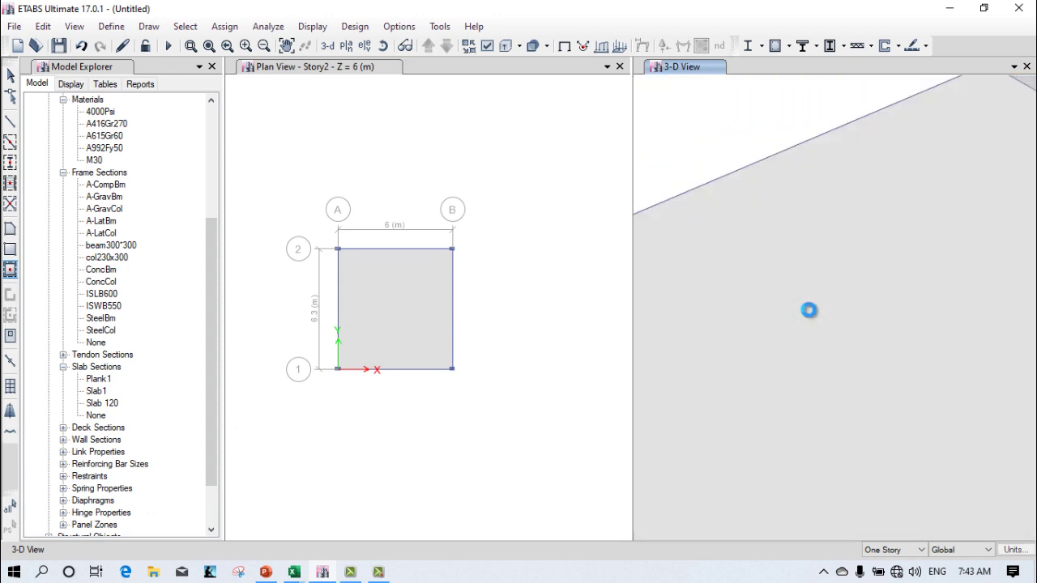
scroll(807, 308, down, 3)
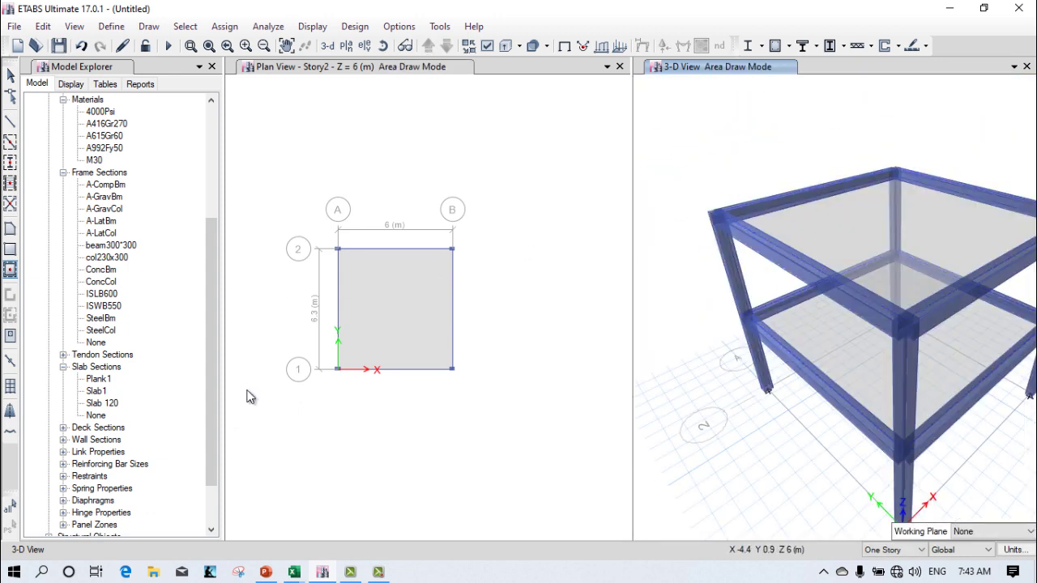
key(Escape)
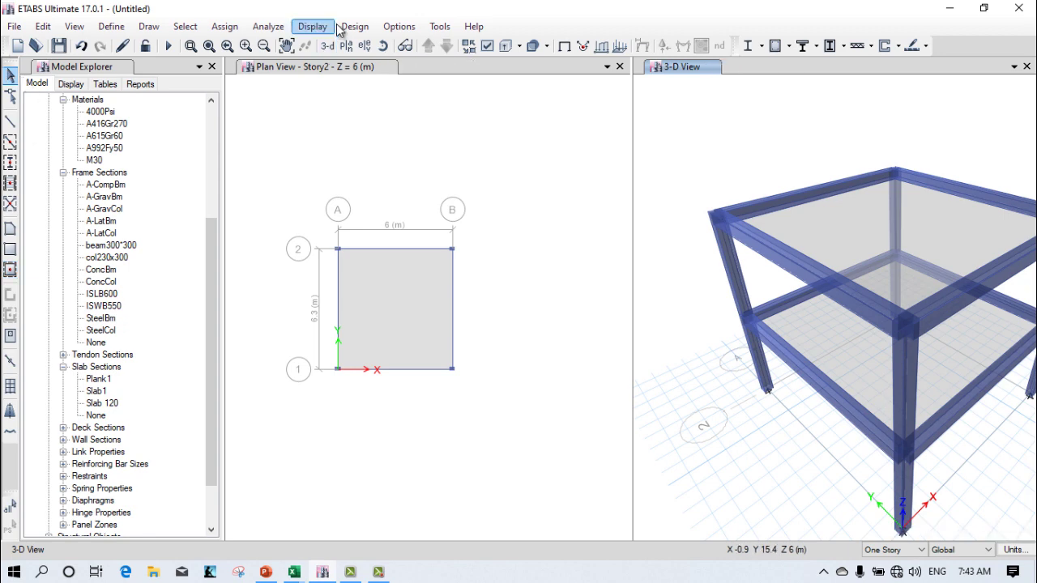
click(808, 231)
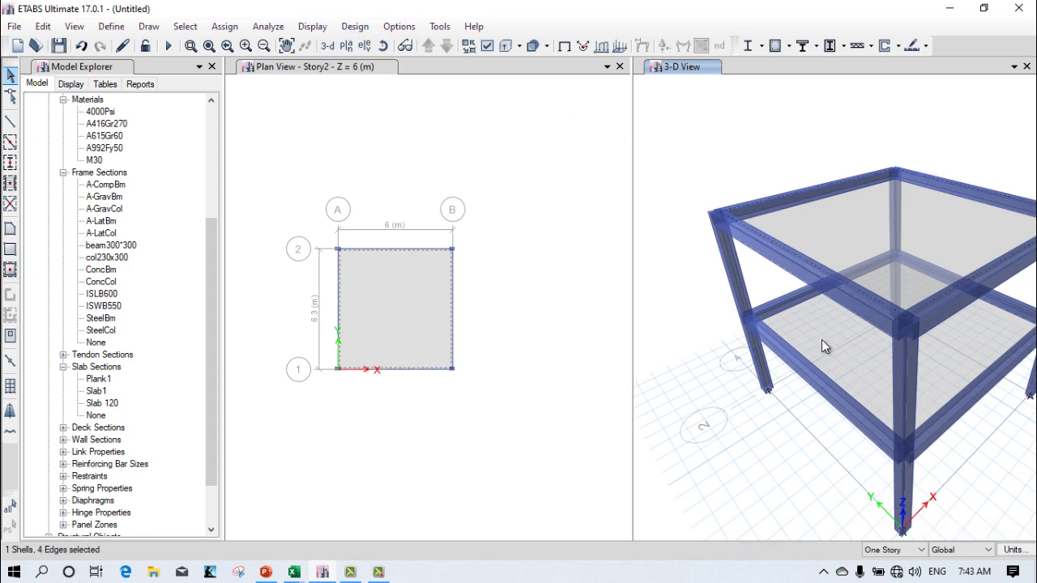
key(ctrl+q)
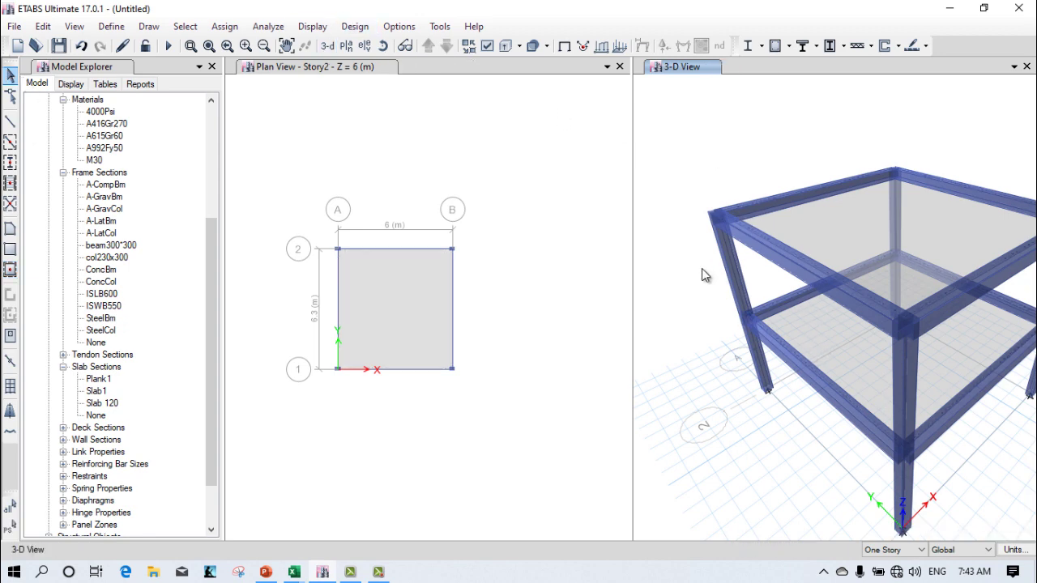
click(544, 374)
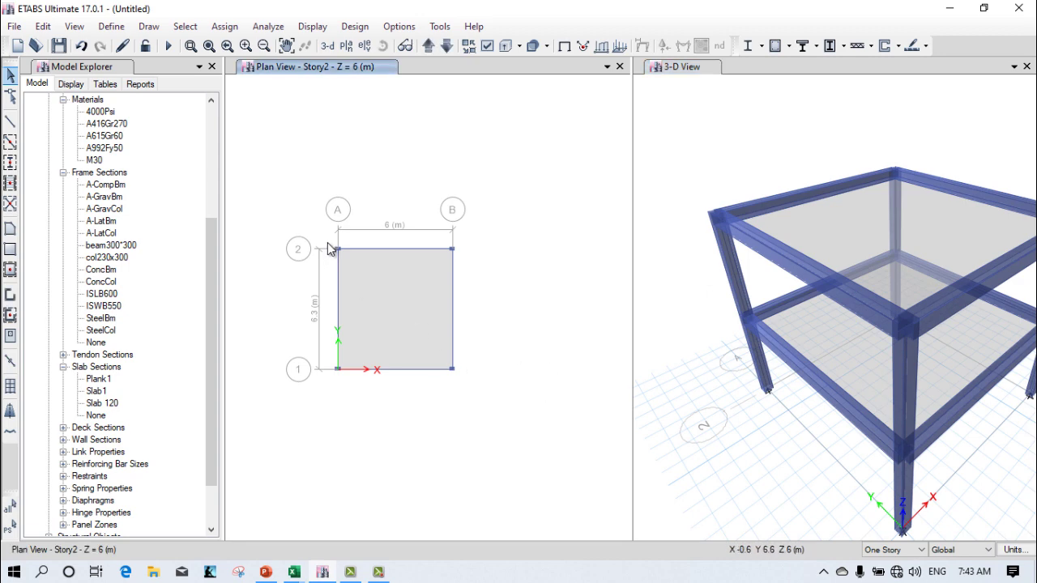
middle_drag(695, 389, 699, 353)
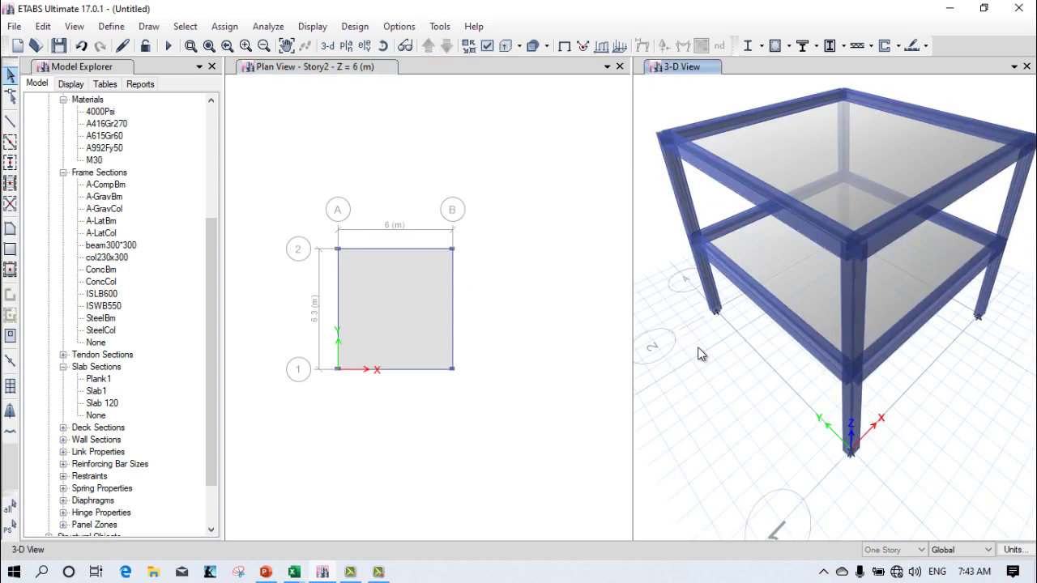
drag(694, 308, 757, 347)
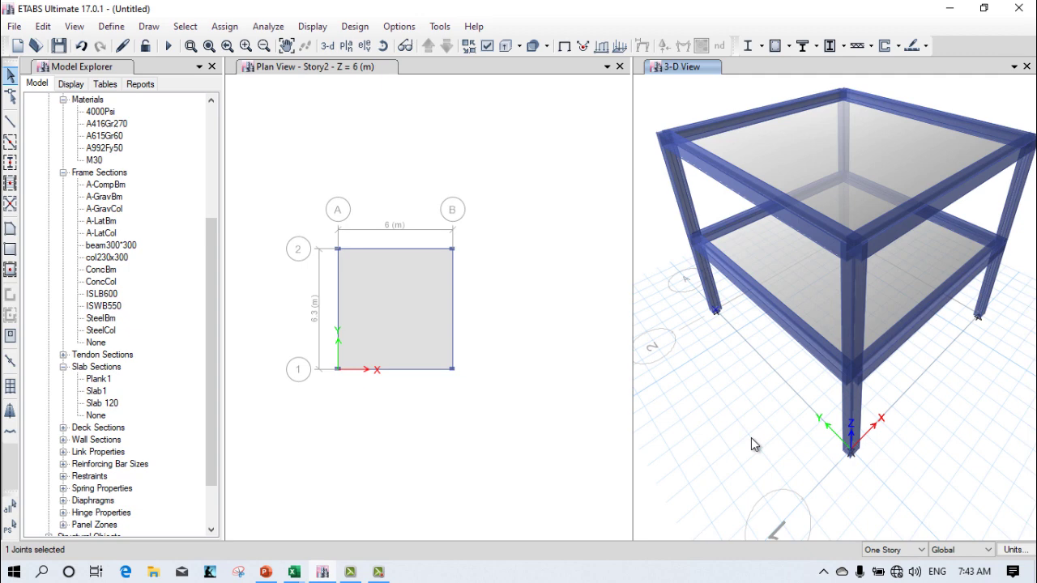
click(497, 465)
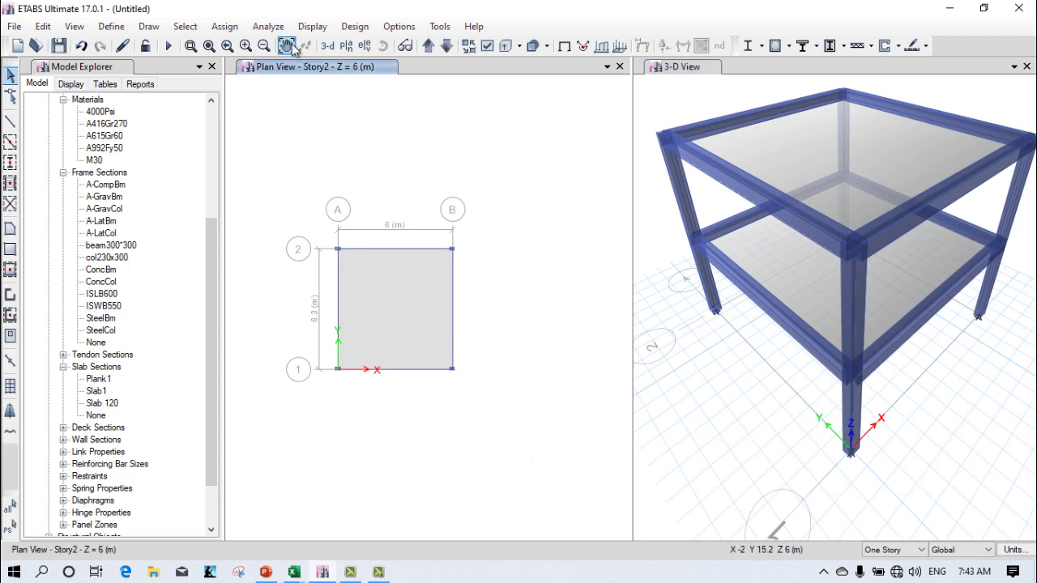
- Replace the Story2 plan view with the elevation view along grid line B
click(346, 47)
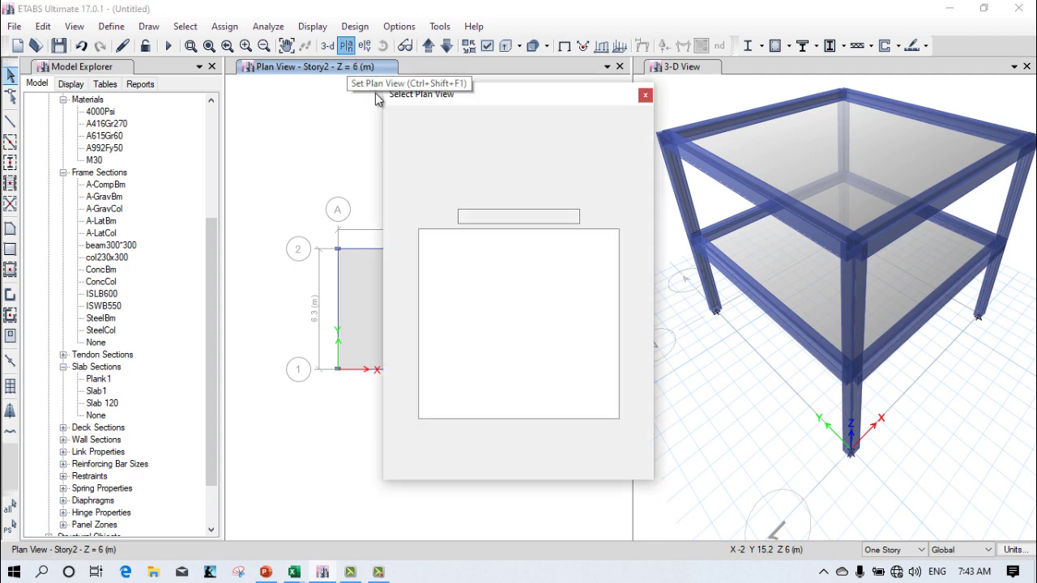
click(648, 95)
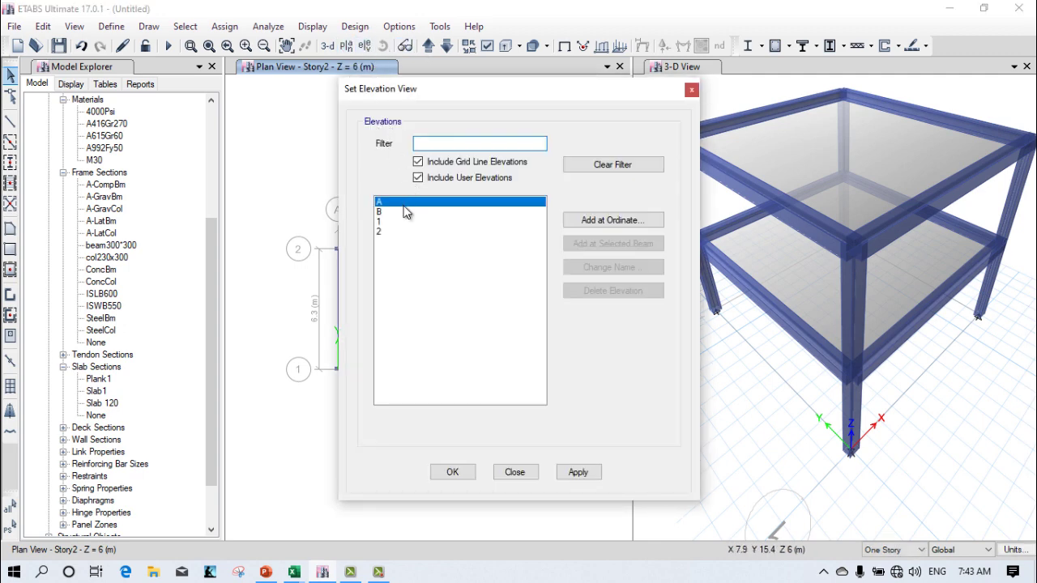
click(404, 212)
click(573, 473)
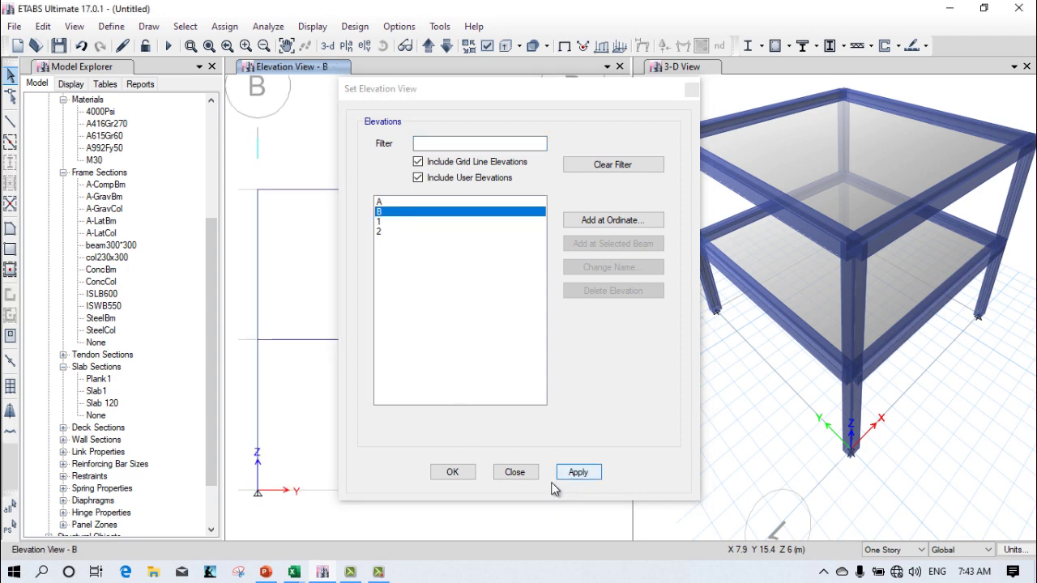
click(455, 475)
middle_drag(360, 468, 361, 420)
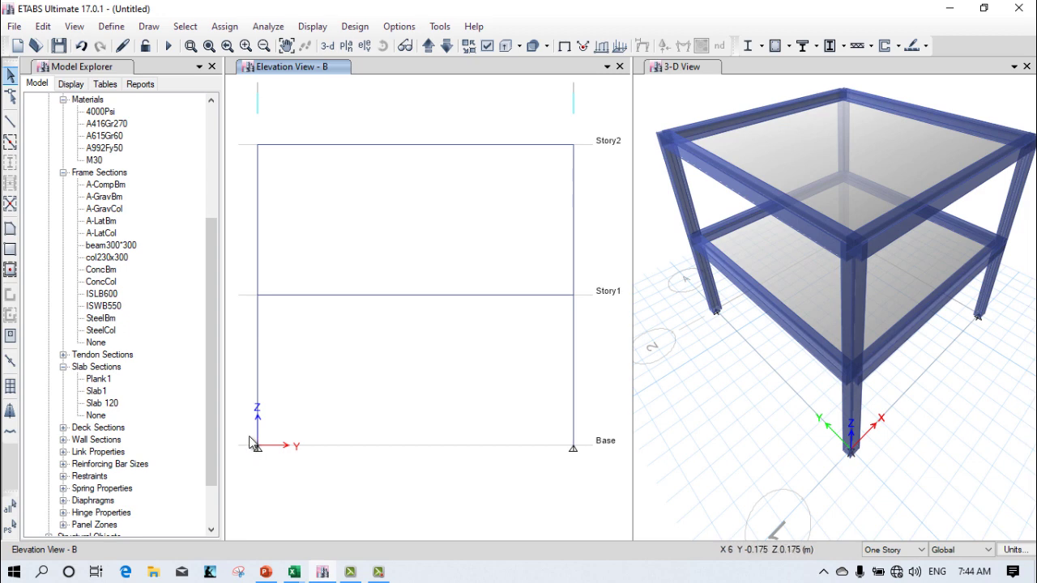
- Assign fixed restraints, with all translations and rotations locked, to the two Base joints in elevation B
click(267, 452)
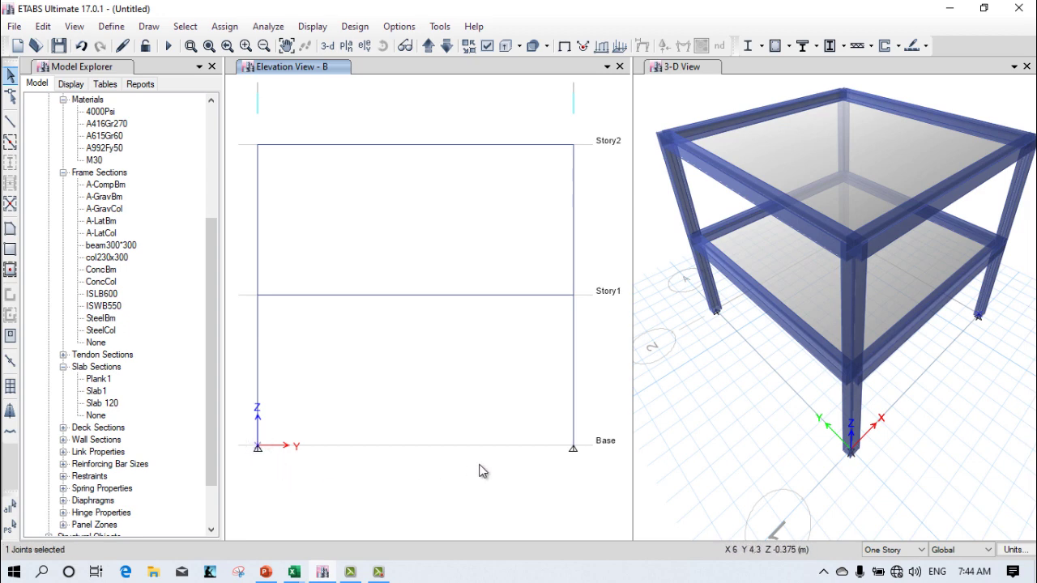
drag(559, 433, 590, 470)
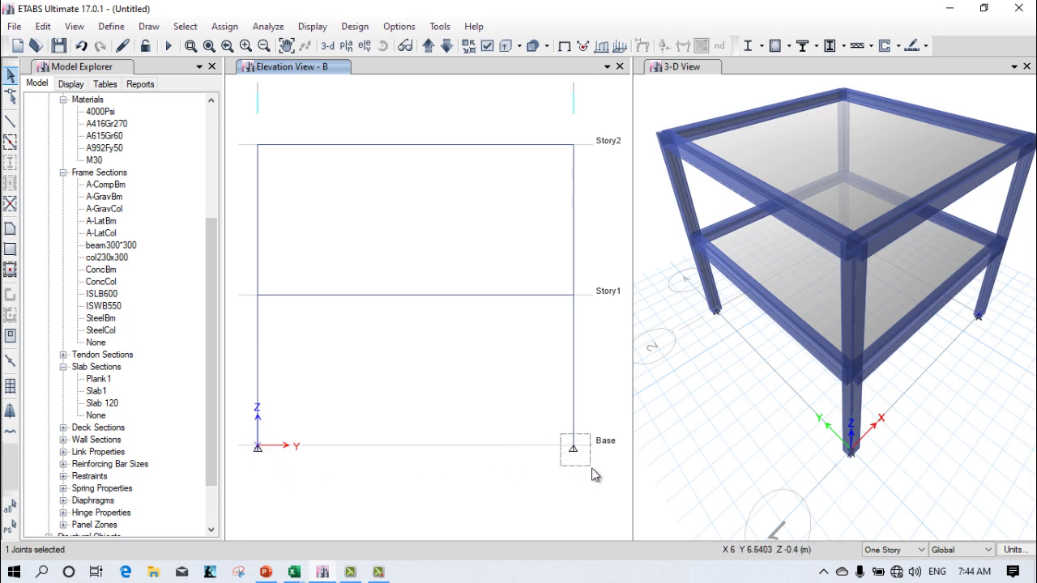
click(224, 26)
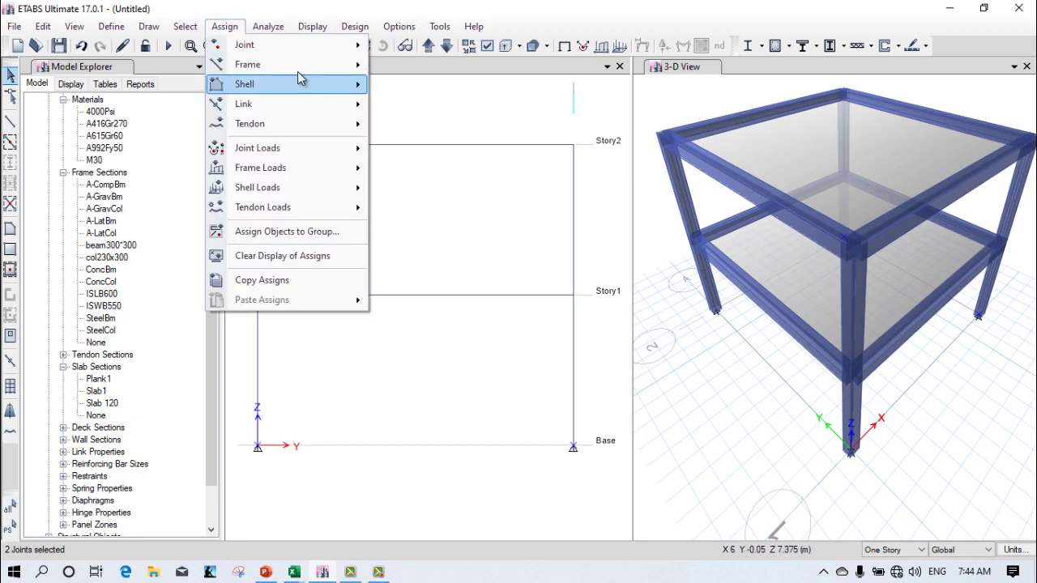
mouse_move(245, 45)
click(421, 46)
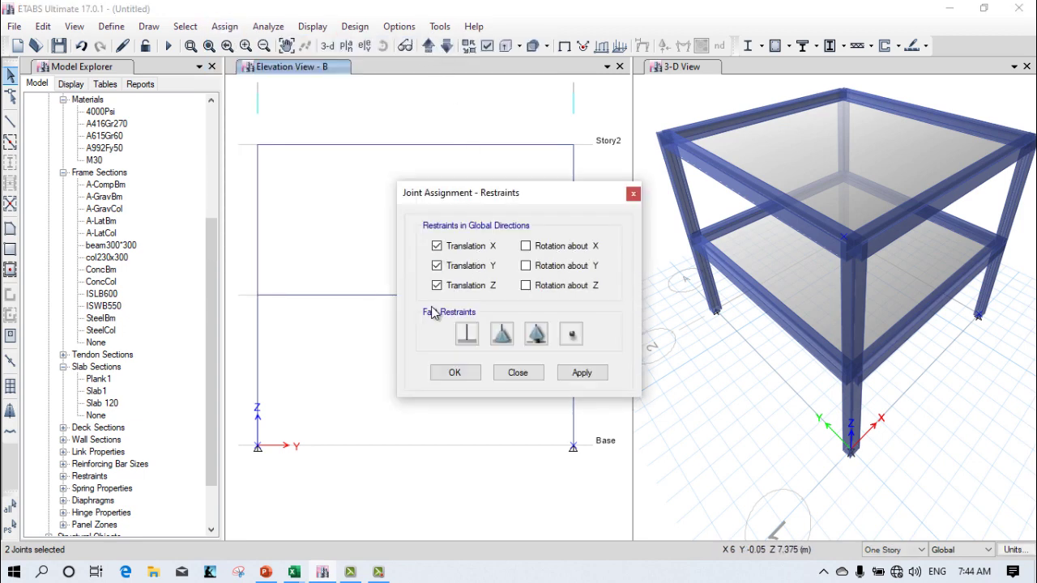
click(467, 334)
click(581, 372)
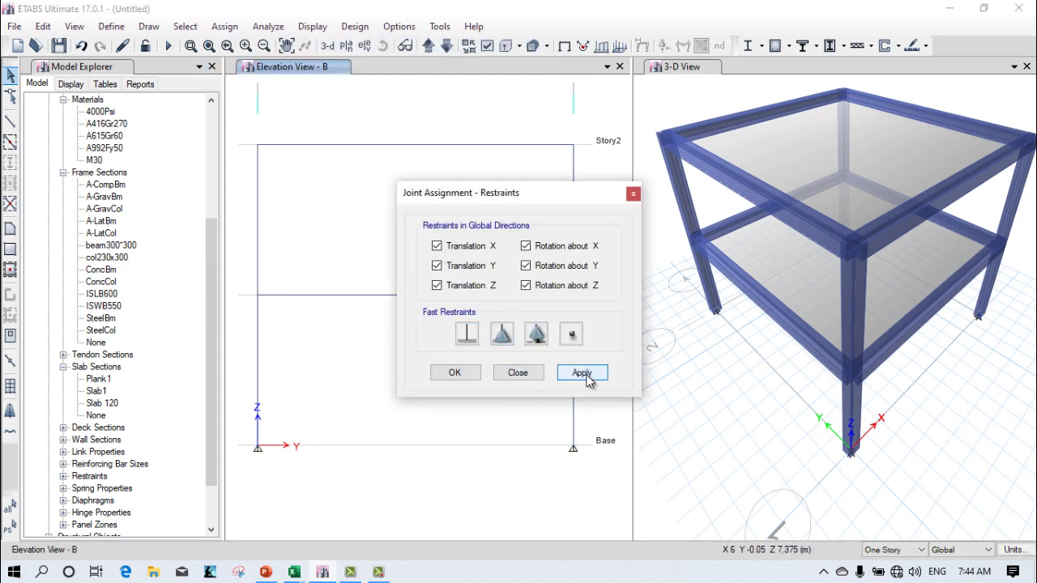
click(452, 375)
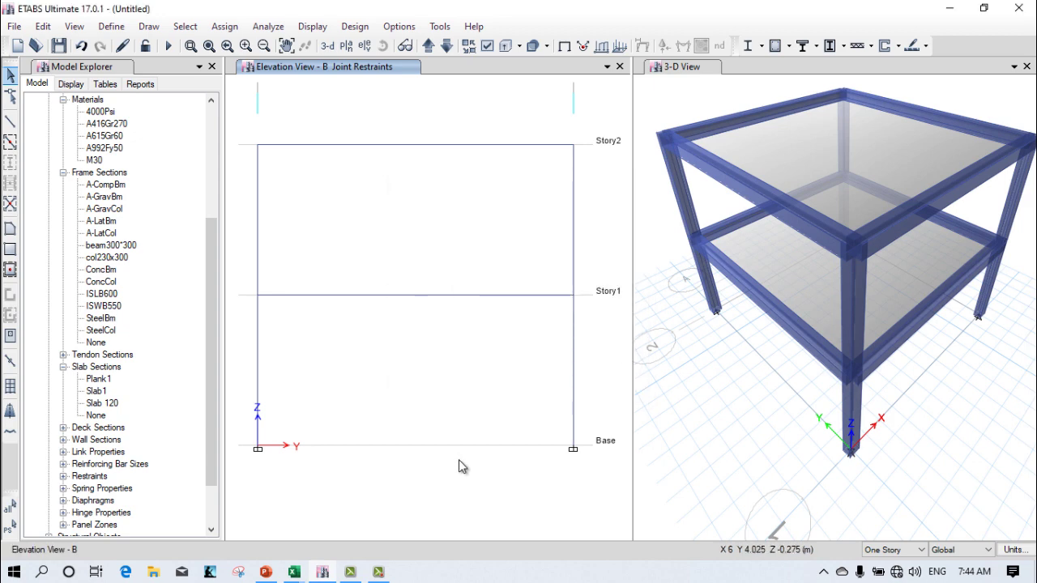
- Inspect the base supports in the 3D view and restore the line display of the frame members
click(864, 473)
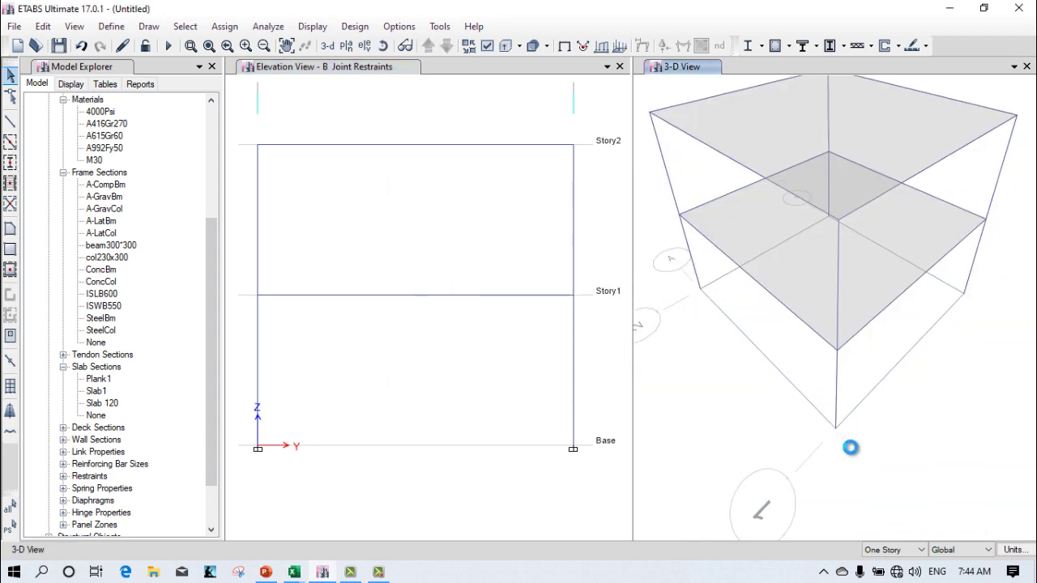
scroll(748, 405, down, 5)
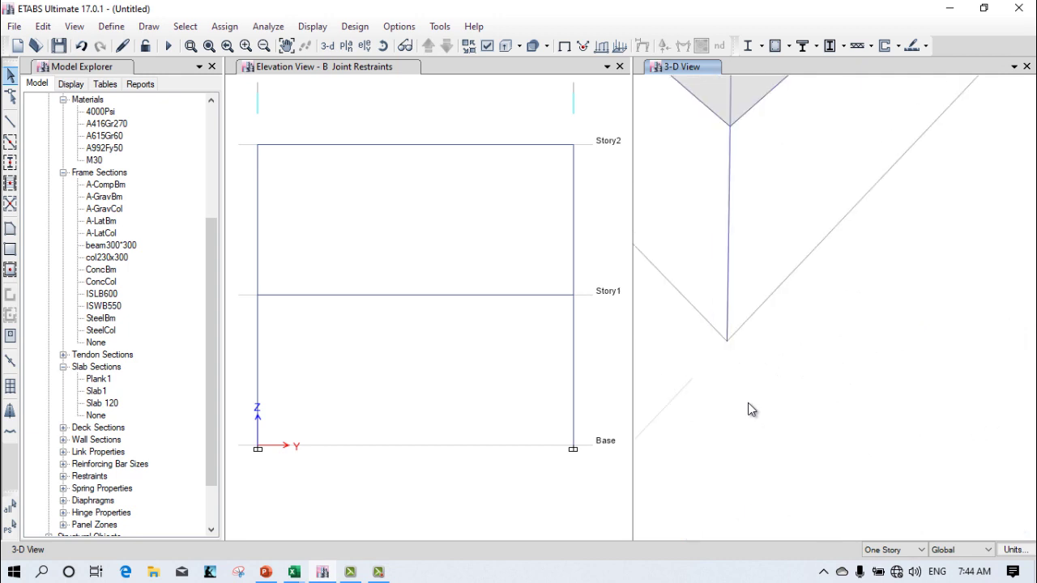
scroll(799, 397, up, 5)
scroll(794, 389, down, 4)
scroll(810, 398, up, 2)
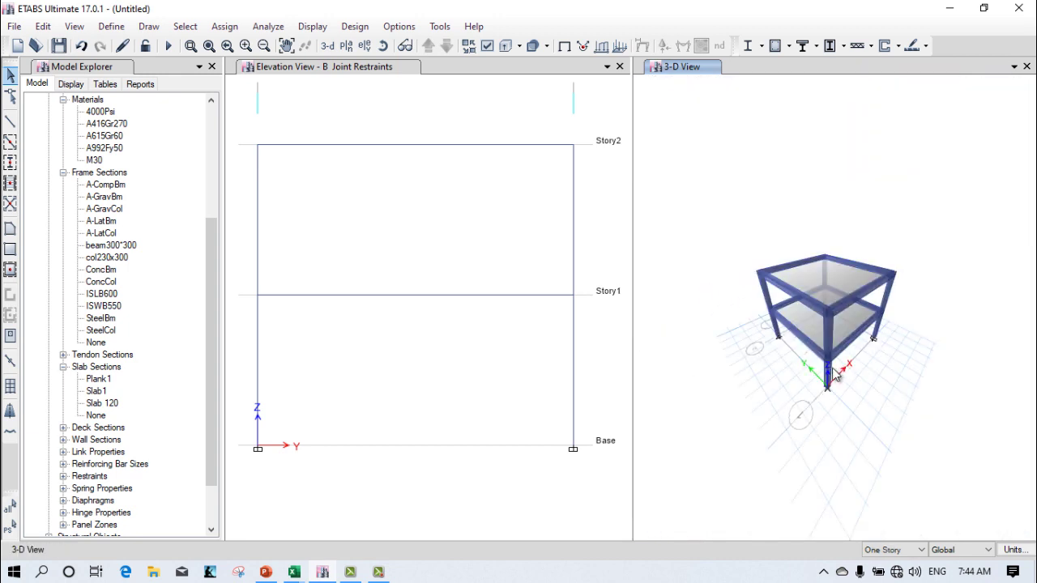
click(451, 233)
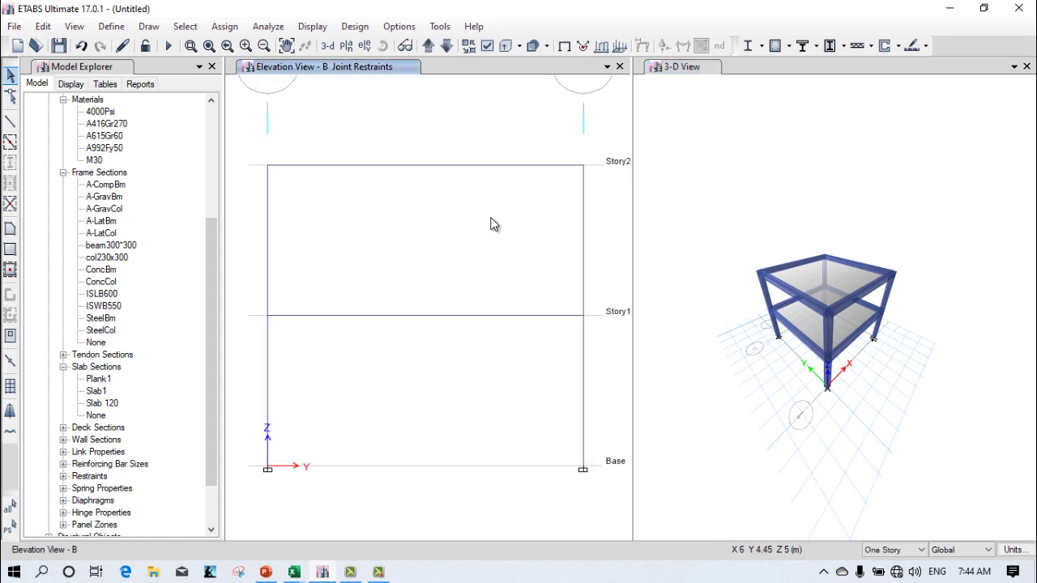
scroll(725, 278, up, 4)
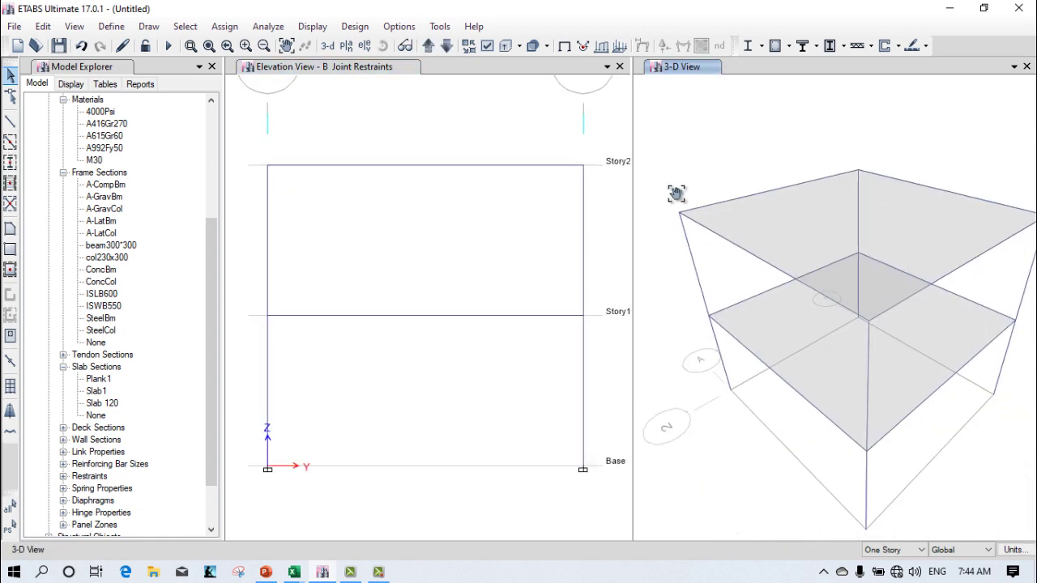
click(507, 47)
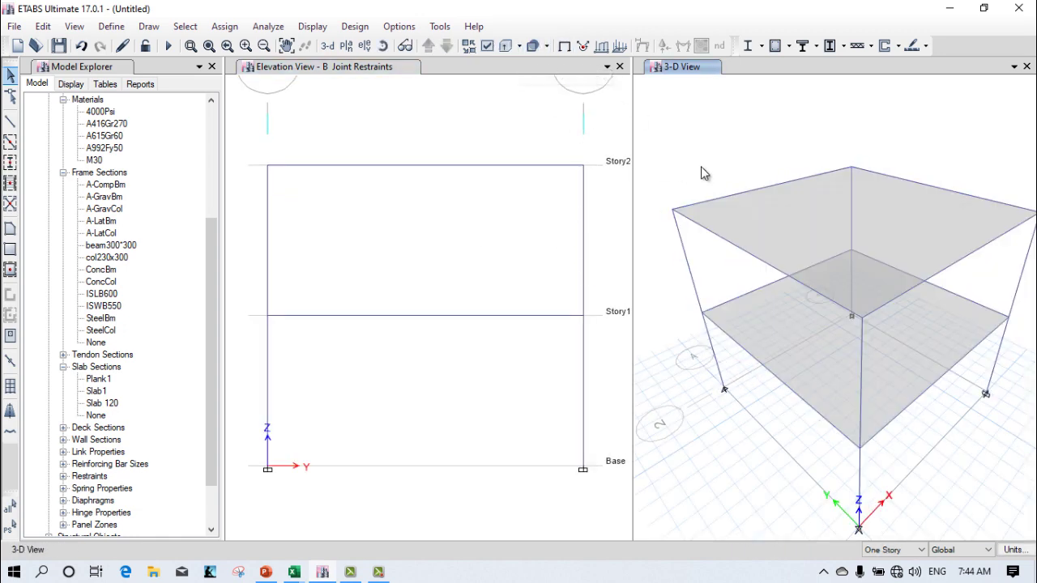
- Assign a uniform gravity load of 25 tonf/m in the Dead pattern to all beams on both stories, with absolute distances from End-I
click(767, 187)
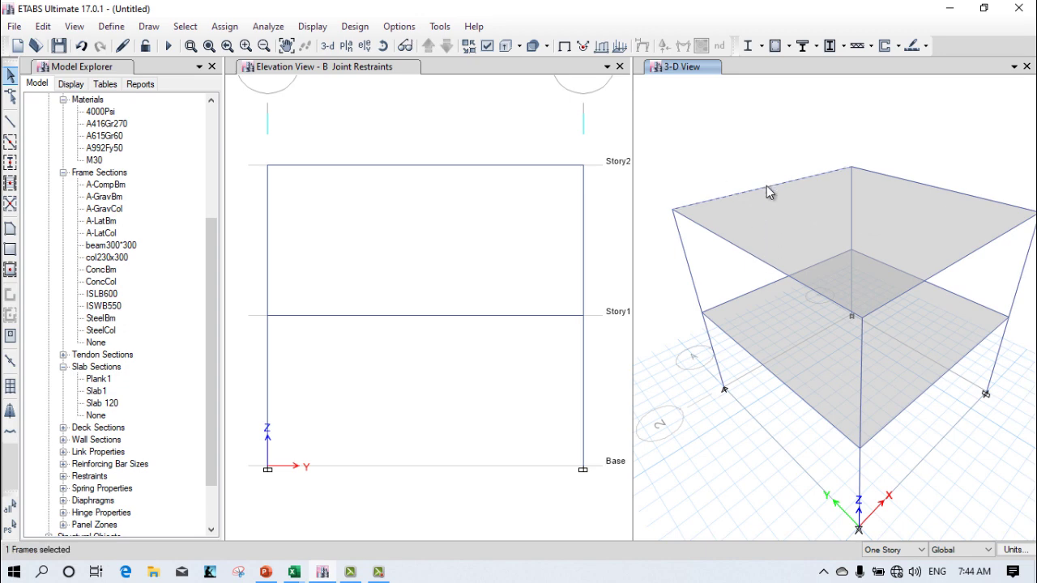
ctrl+click(743, 256)
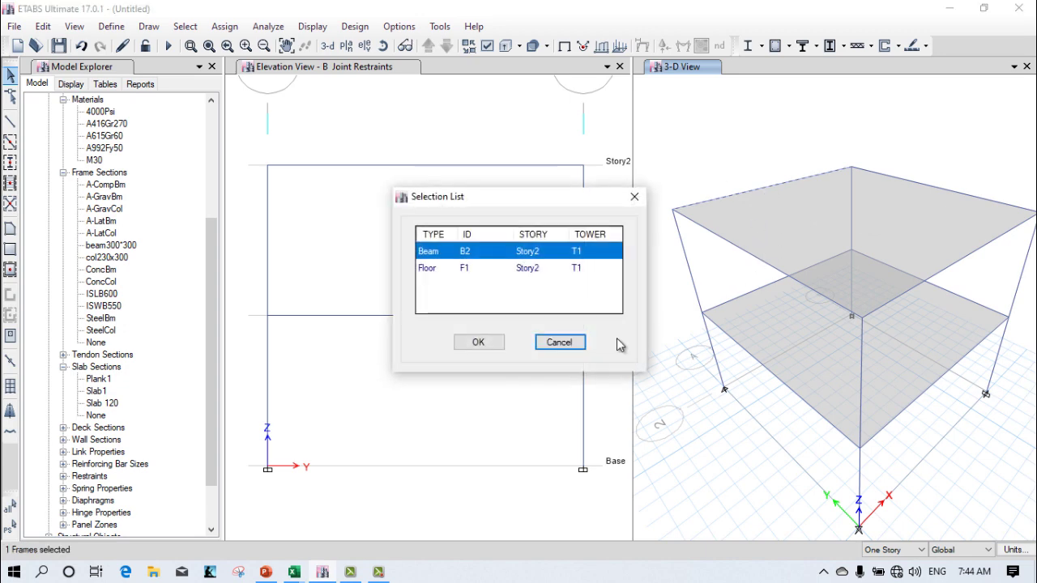
click(559, 343)
click(751, 257)
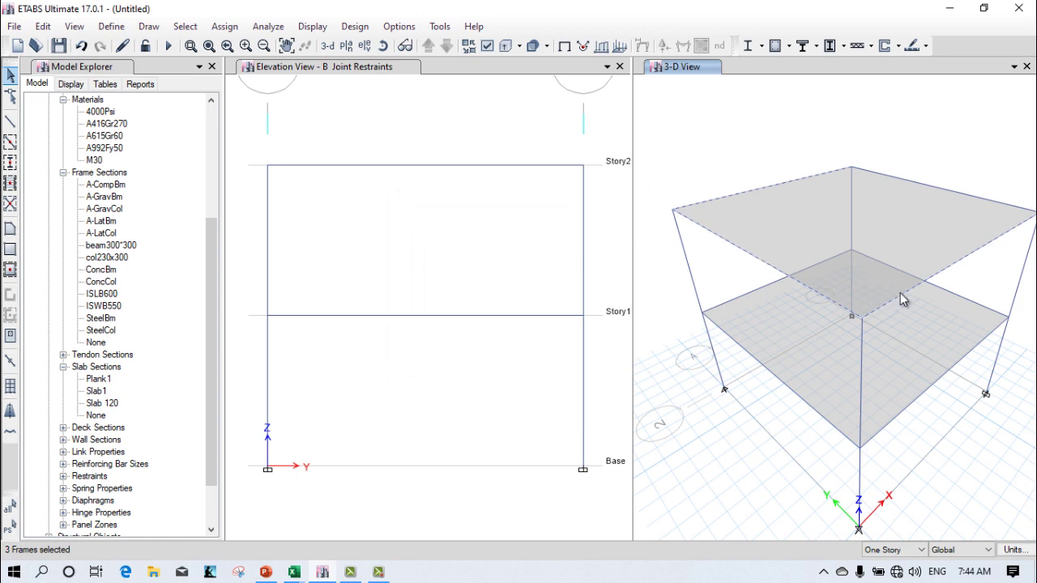
click(920, 186)
click(962, 301)
click(224, 26)
click(227, 26)
click(266, 26)
mouse_move(227, 26)
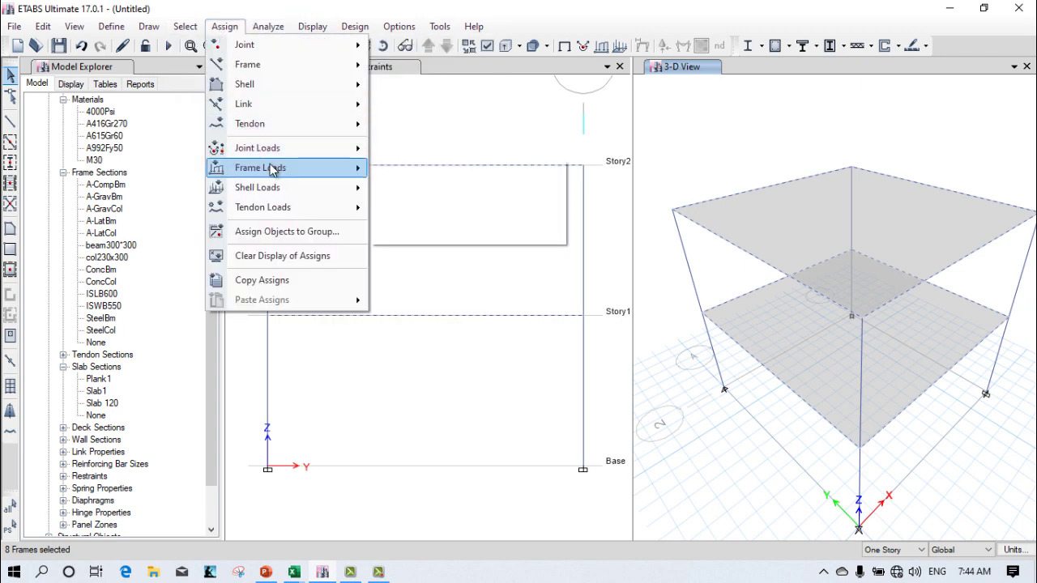
mouse_move(273, 167)
click(417, 188)
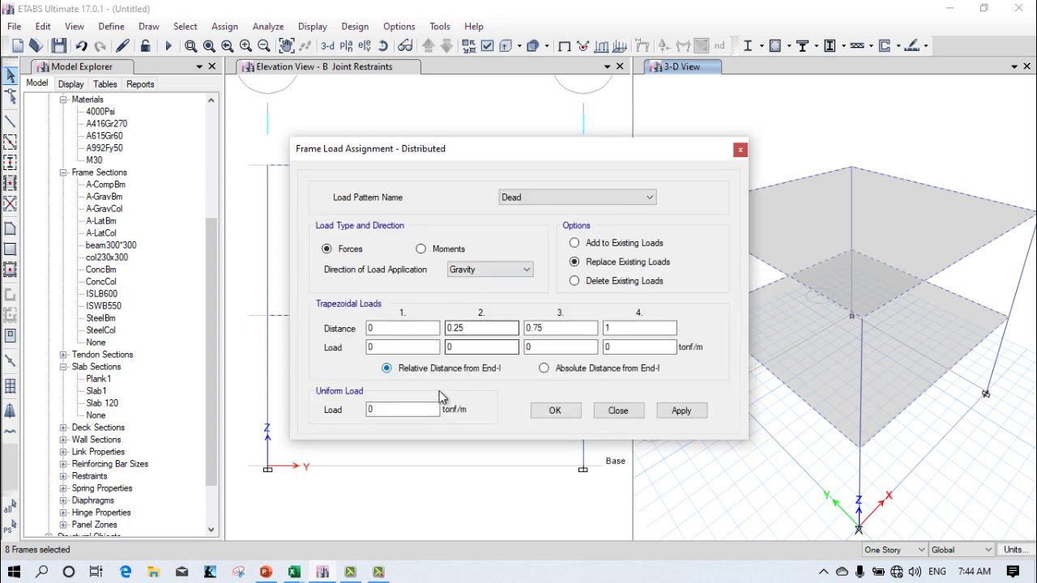
click(573, 371)
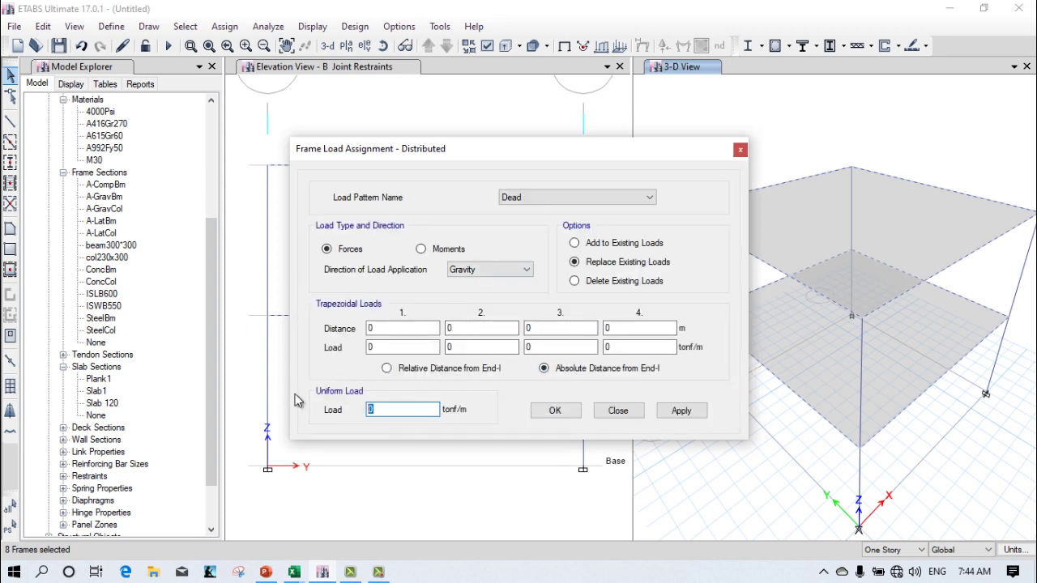
text(25)
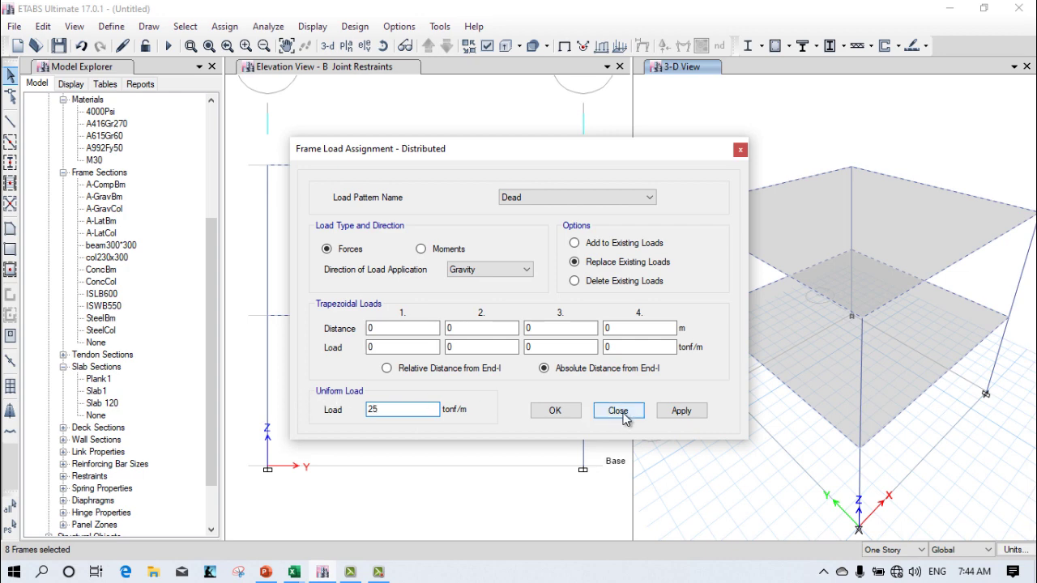
click(679, 411)
click(555, 411)
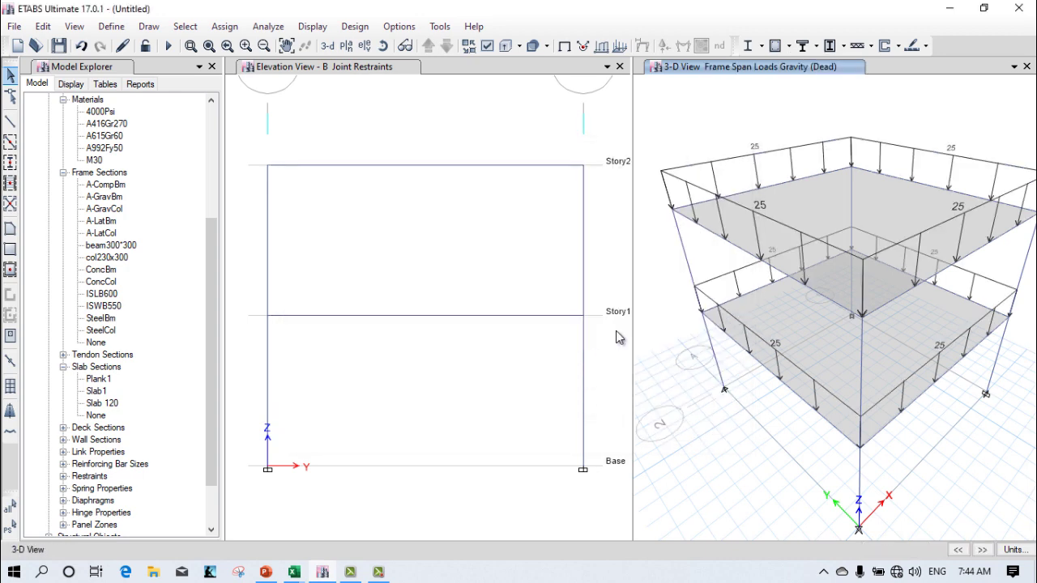
- Assign a uniform Dead gravity load of 3 kgf/m² to both floor slabs, replacing existing loads
click(808, 325)
click(823, 213)
click(224, 26)
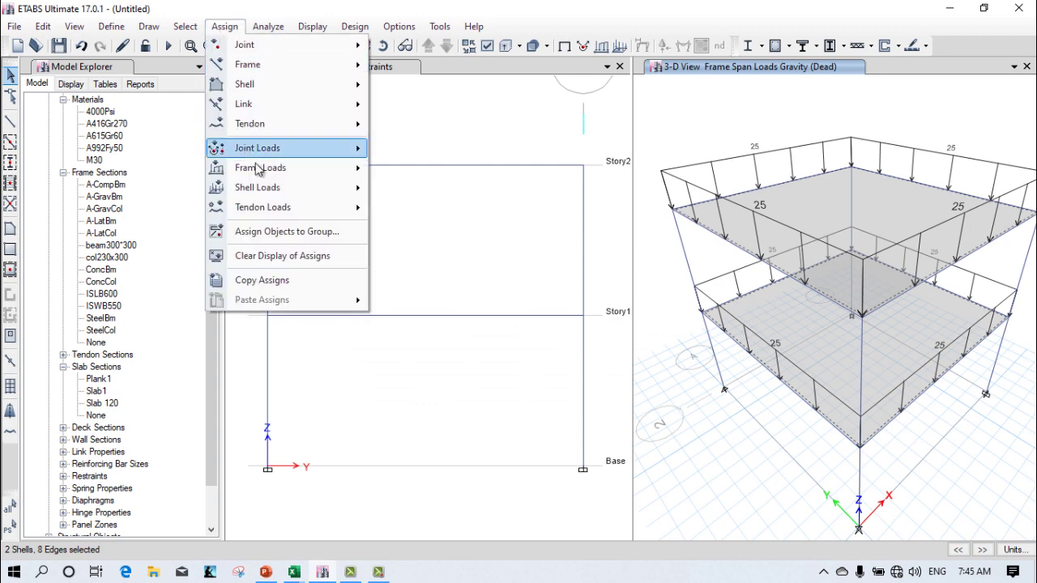
mouse_move(275, 187)
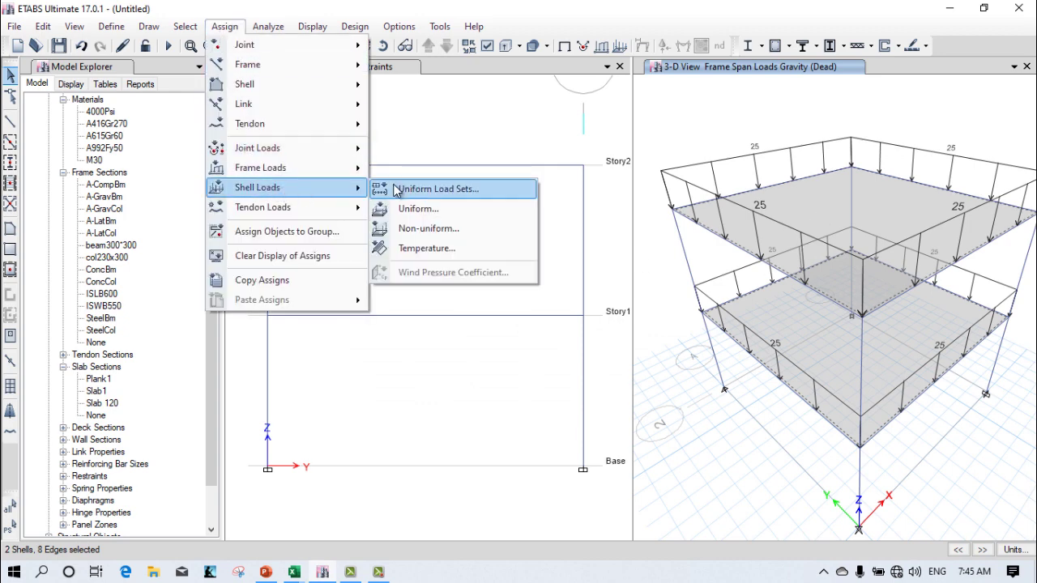
click(419, 209)
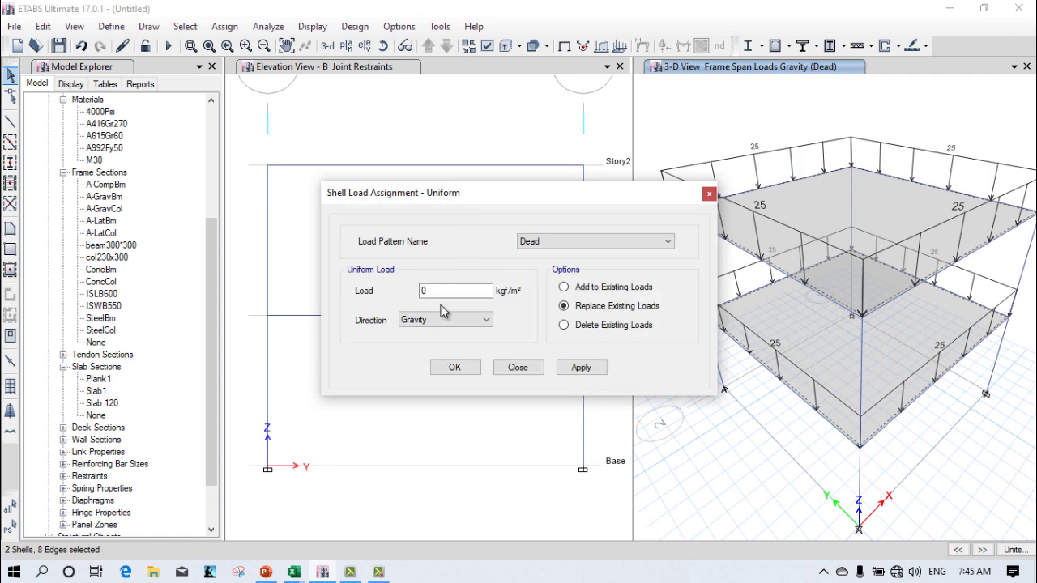
click(427, 289)
drag(428, 290, 393, 296)
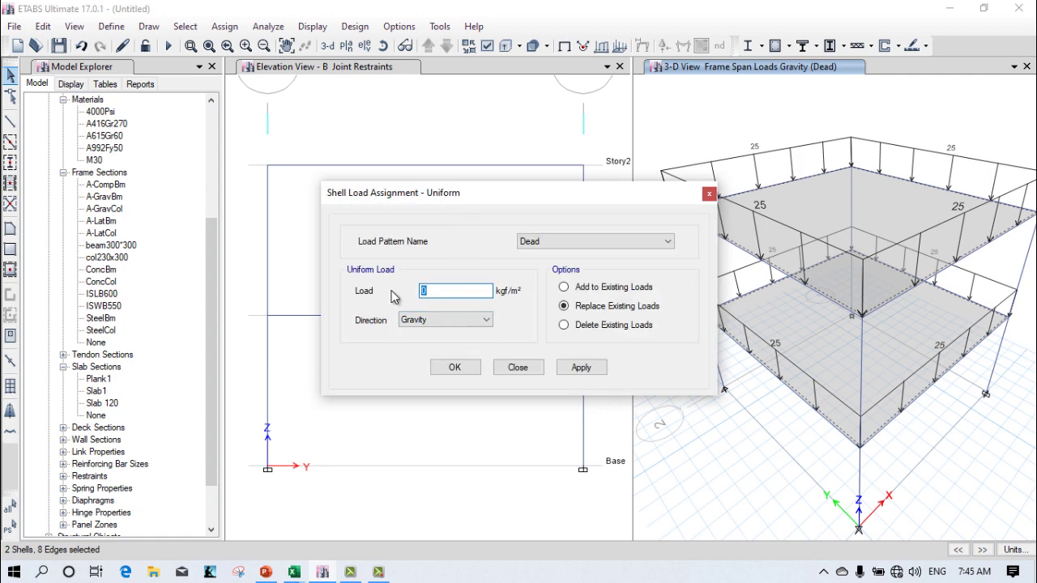
text(3)
click(579, 369)
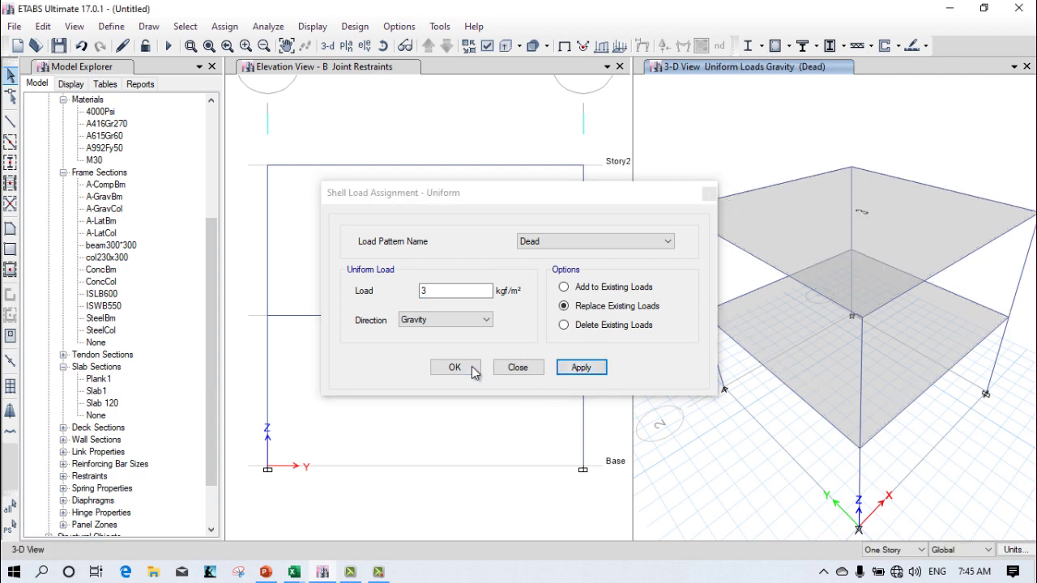
click(455, 367)
- Run the analysis, saving the model under the file name 2 in the etab folder
scroll(860, 213, down, 3)
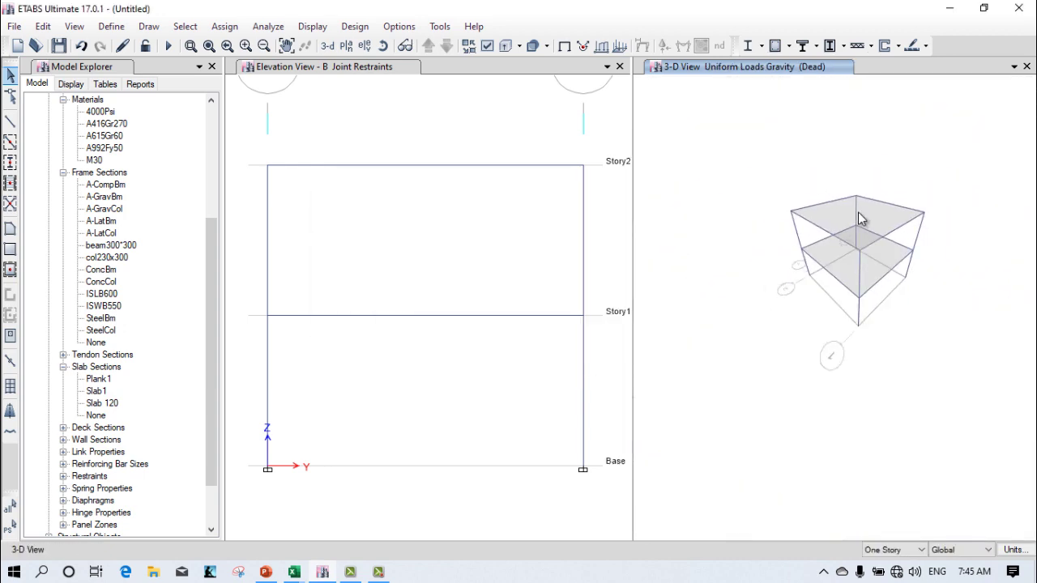
scroll(848, 258, up, 3)
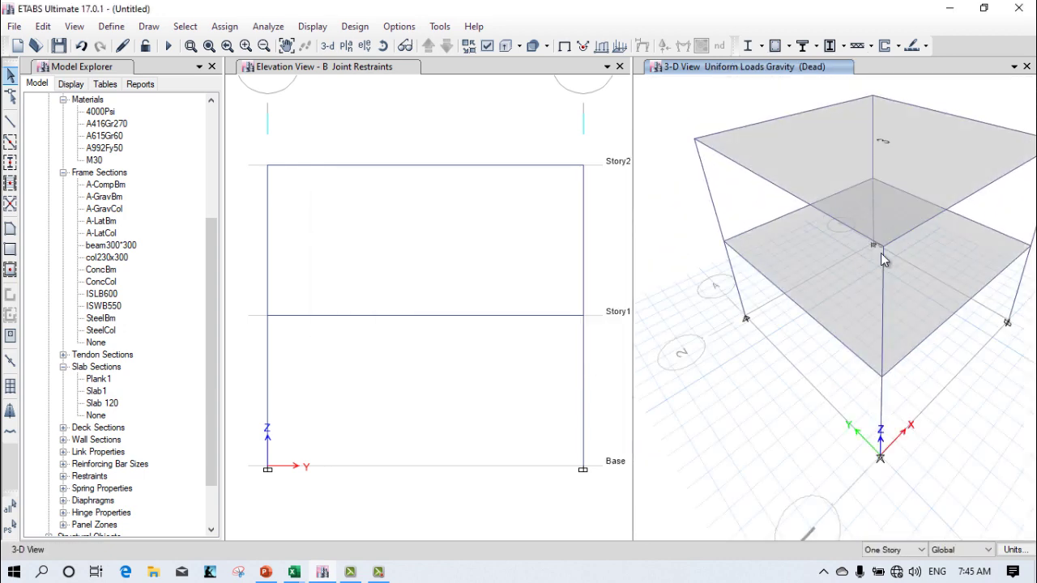
click(267, 26)
click(564, 132)
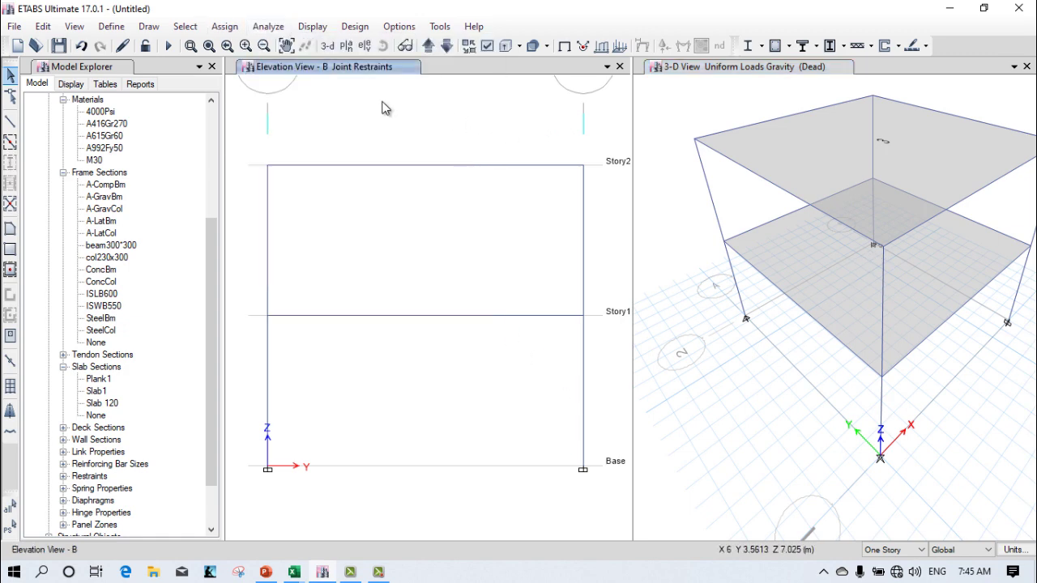
click(168, 46)
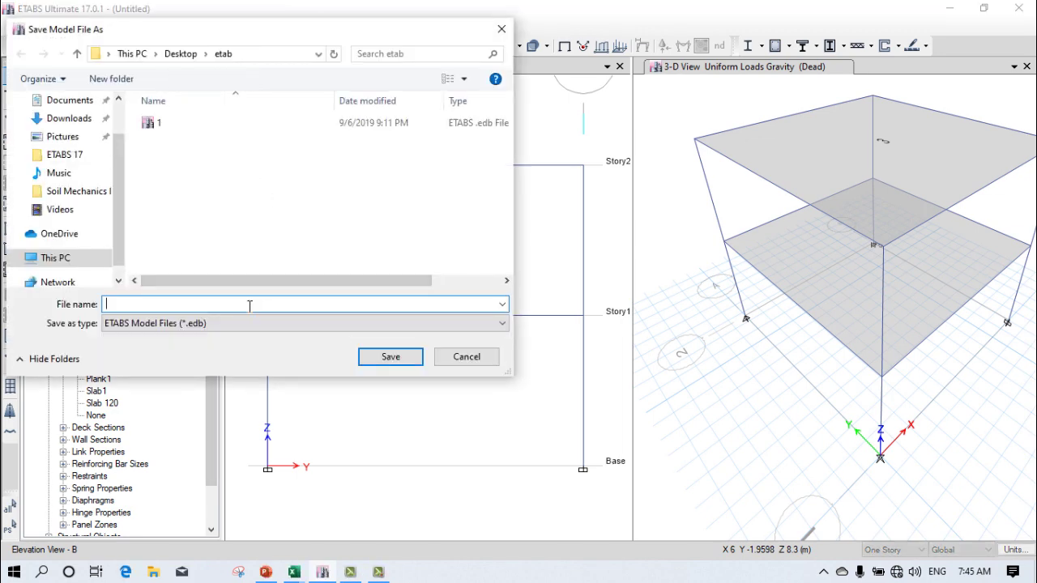
click(372, 358)
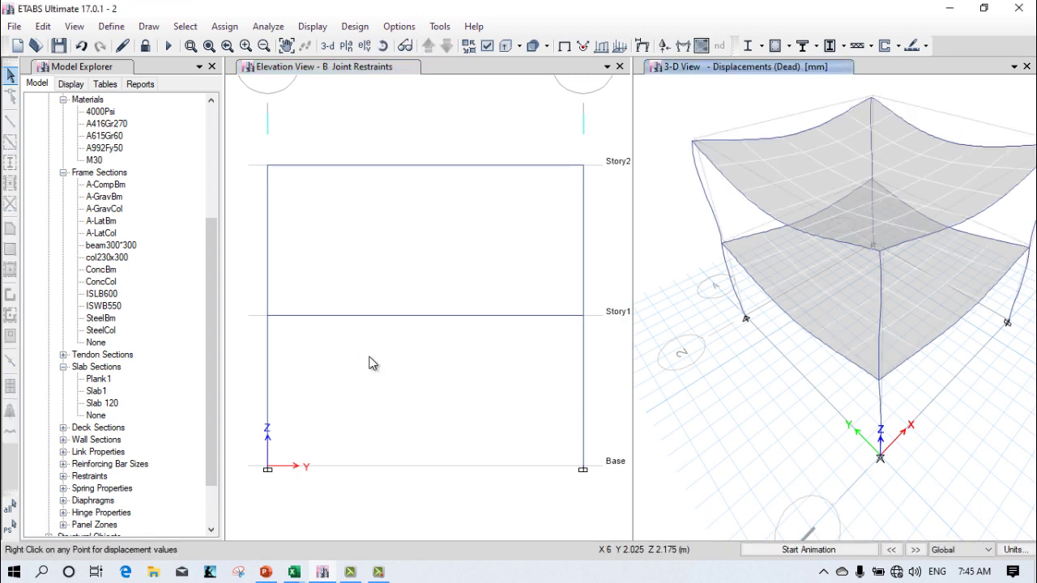
- Display the Dead case Moment 3-3 diagram of the frames in the 3D view, filled and with values at controlling stations
middle_drag(877, 234, 837, 234)
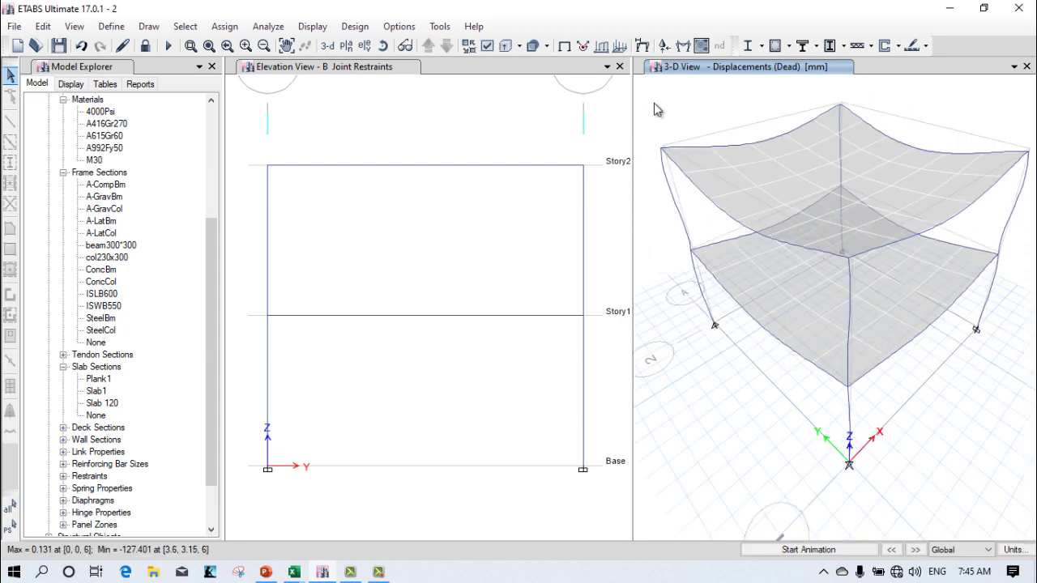
click(683, 45)
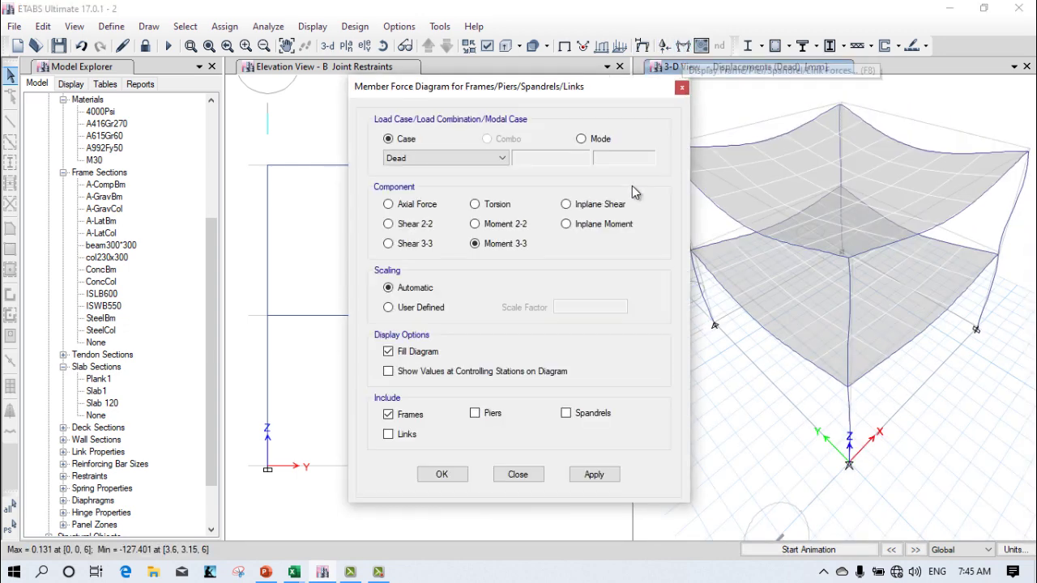
click(478, 372)
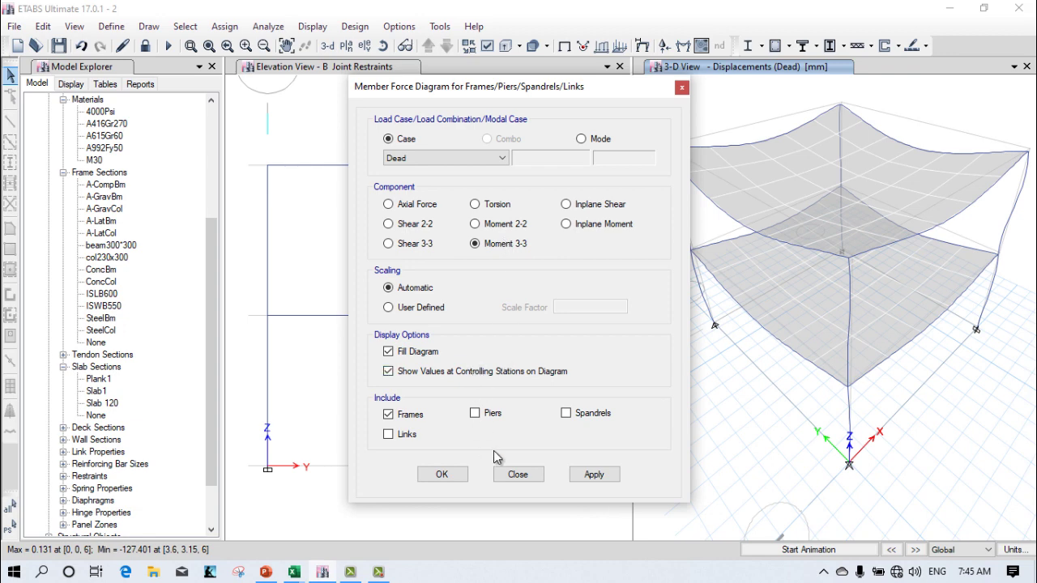
click(594, 473)
click(464, 477)
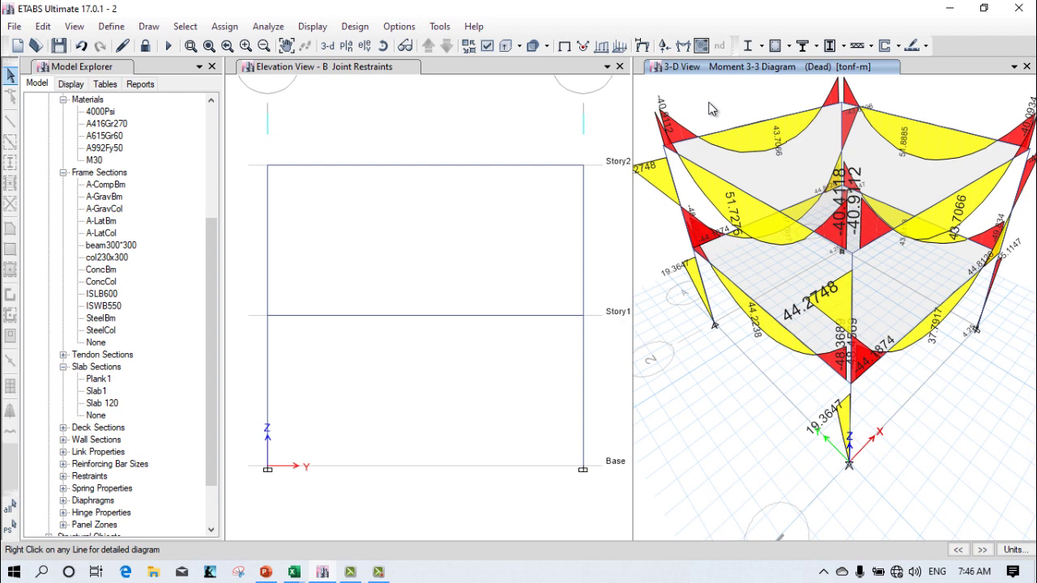
- Display the Dead case Shear 3-3 diagram with values at controlling stations in the elevation view along grid line B
middle_drag(818, 144, 822, 158)
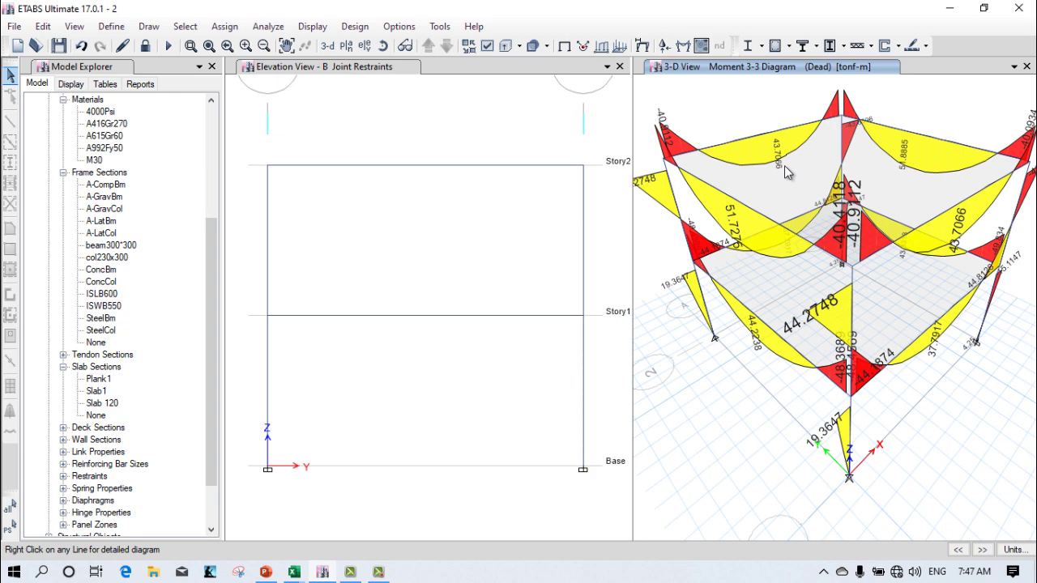
click(504, 64)
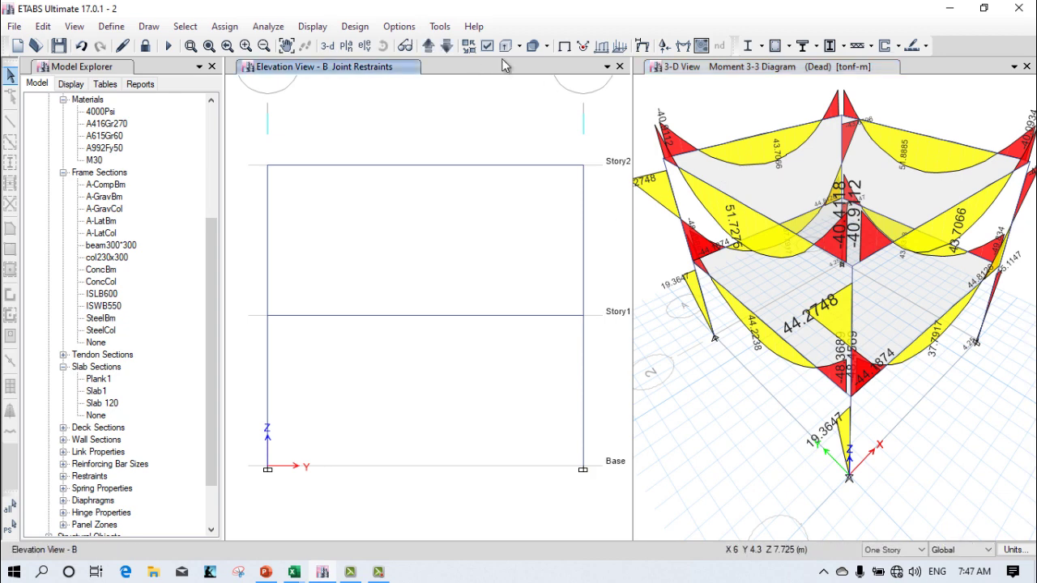
click(683, 45)
click(397, 243)
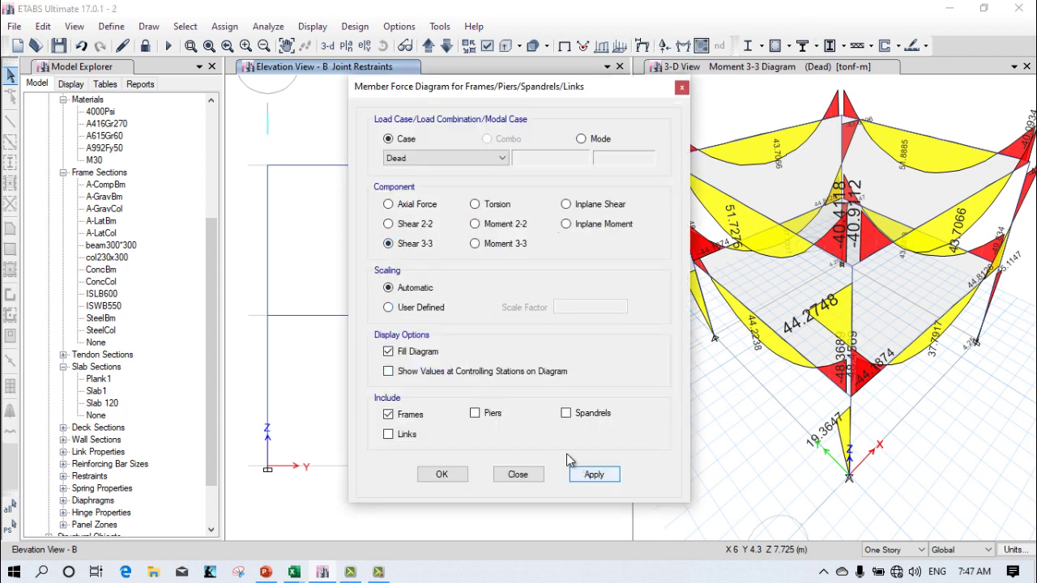
click(388, 371)
click(585, 479)
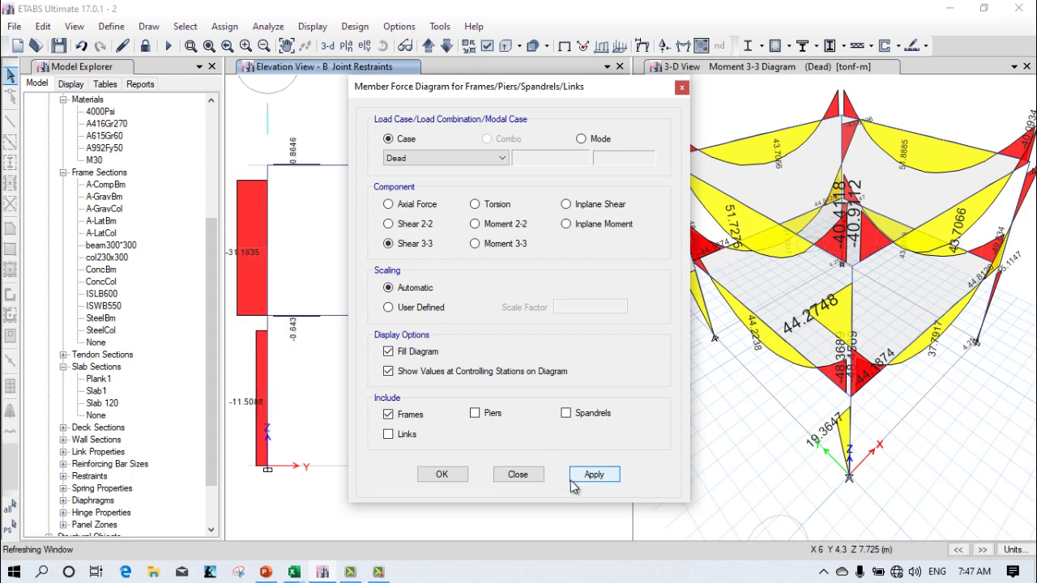
click(441, 475)
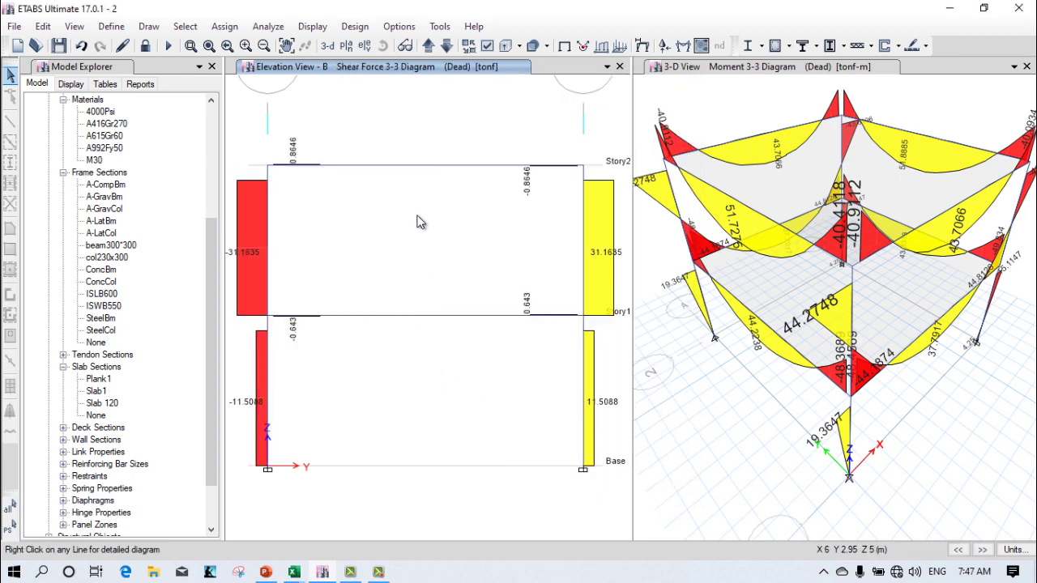
- Examine the shear force diagram in elevation B and the moment diagram in the 3D view
key(F4)
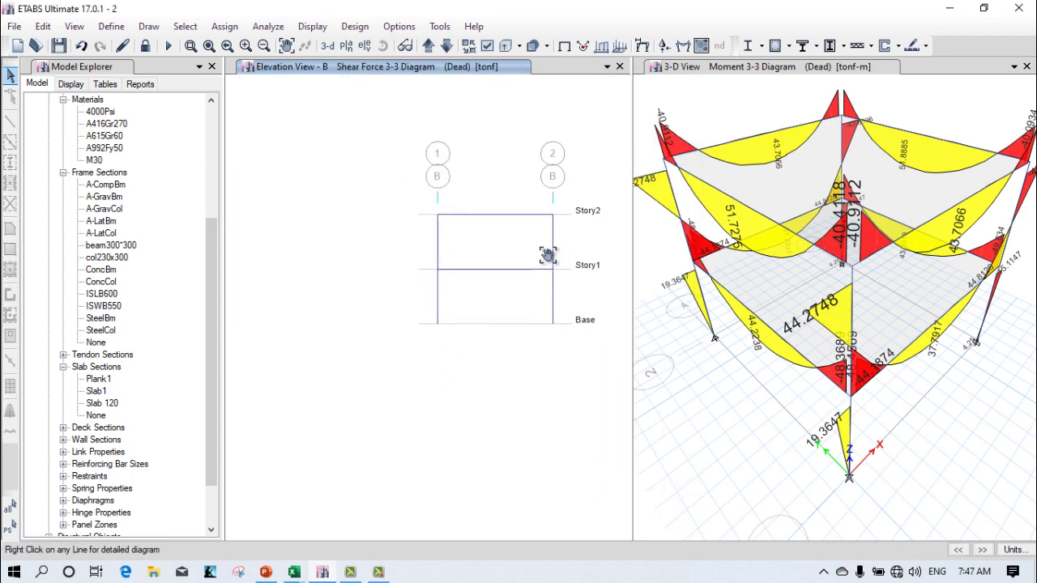
scroll(530, 251, up, 3)
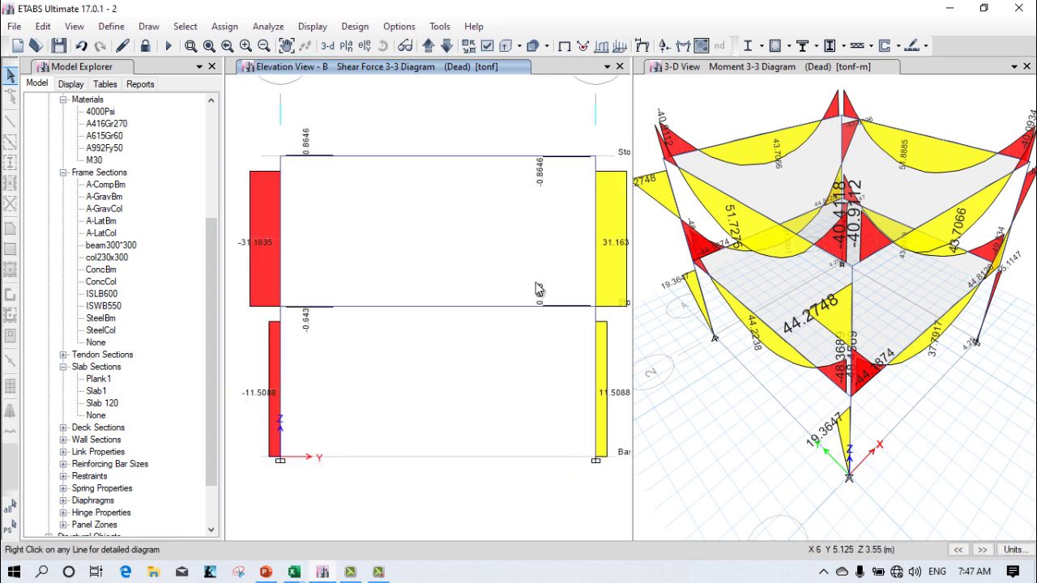
scroll(536, 288, down, 1)
scroll(481, 421, down, 2)
scroll(486, 422, up, 3)
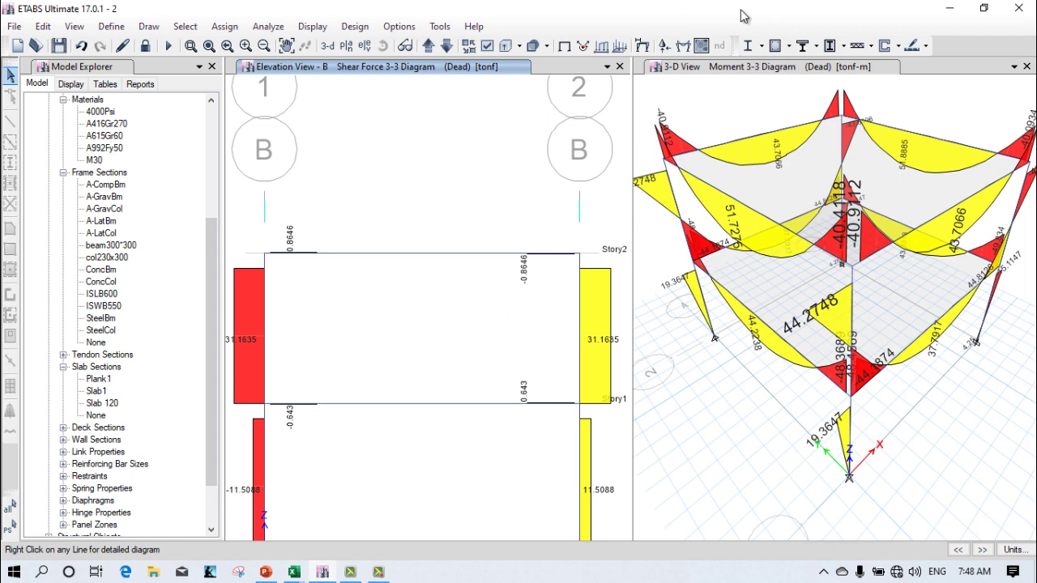
scroll(713, 247, down, 3)
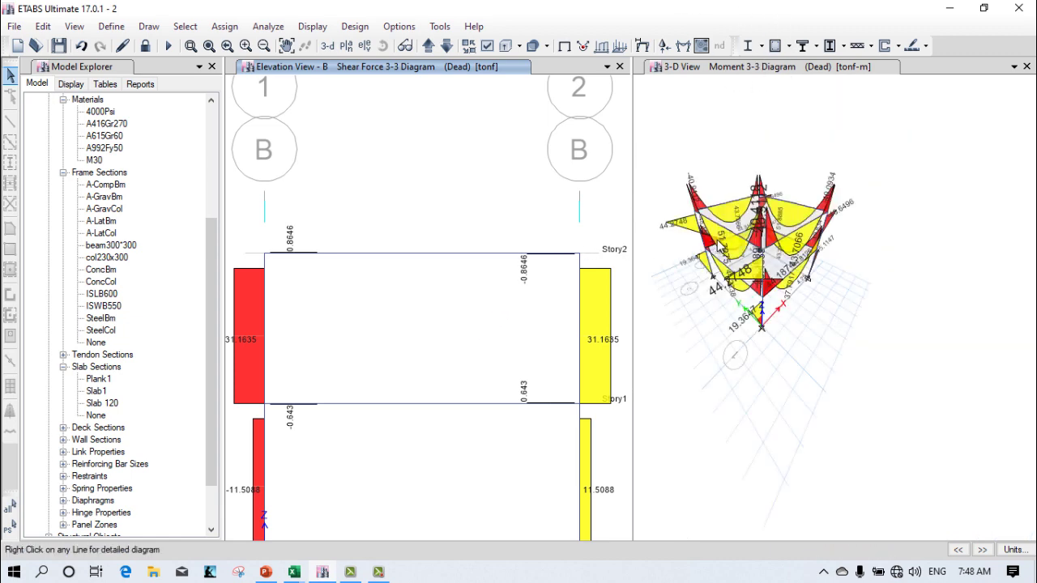
scroll(738, 251, up, 2)
scroll(741, 264, up, 2)
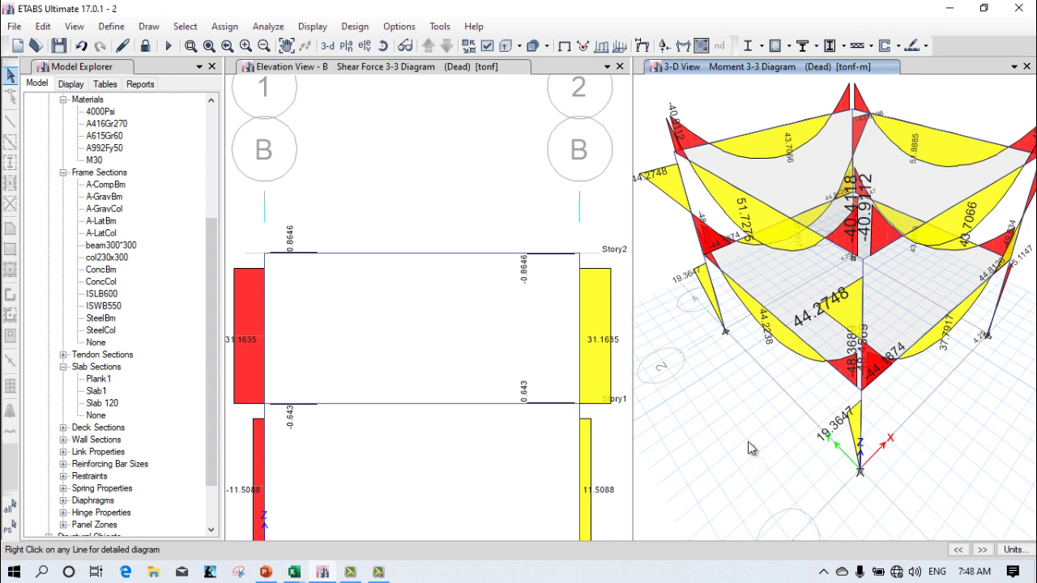
- Switch elevation B to the Dead case Moment 3-3 diagram, keeping the values at controlling stations shown
click(478, 189)
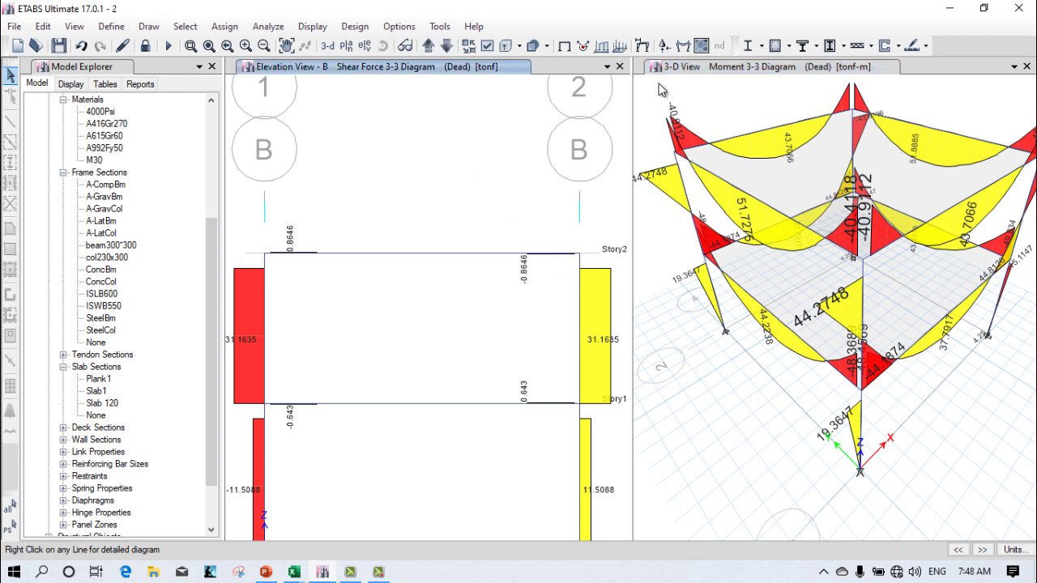
click(684, 46)
click(527, 243)
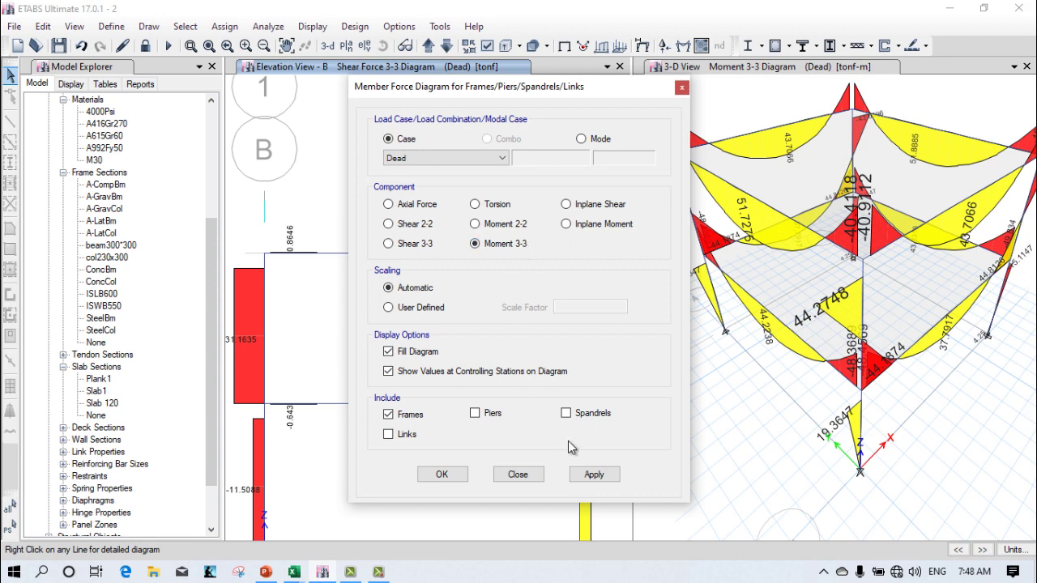
click(592, 473)
click(458, 476)
middle_drag(417, 358, 398, 305)
middle_drag(456, 323, 451, 259)
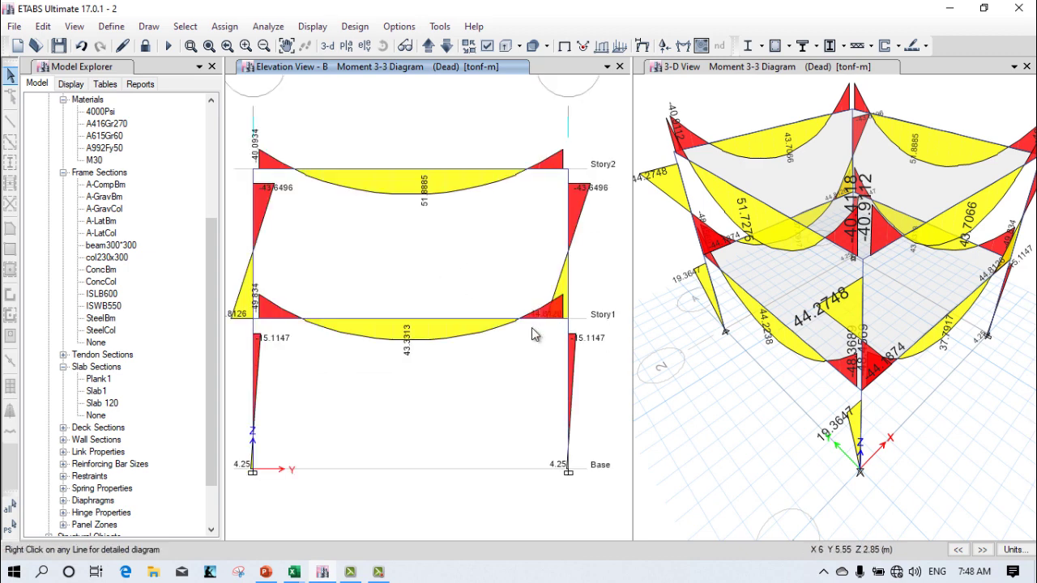